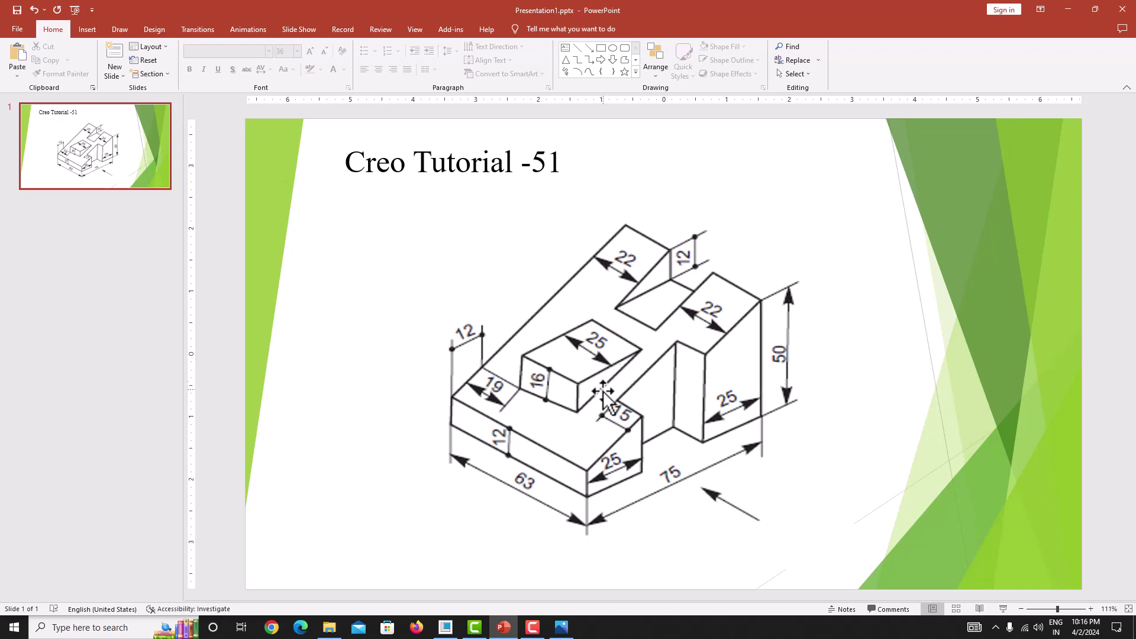
# Step: Preview Sketch 1, Sketch 2 and the extrusions of the finished TUT-51 part, then orbit it
pyautogui.click(445, 627)
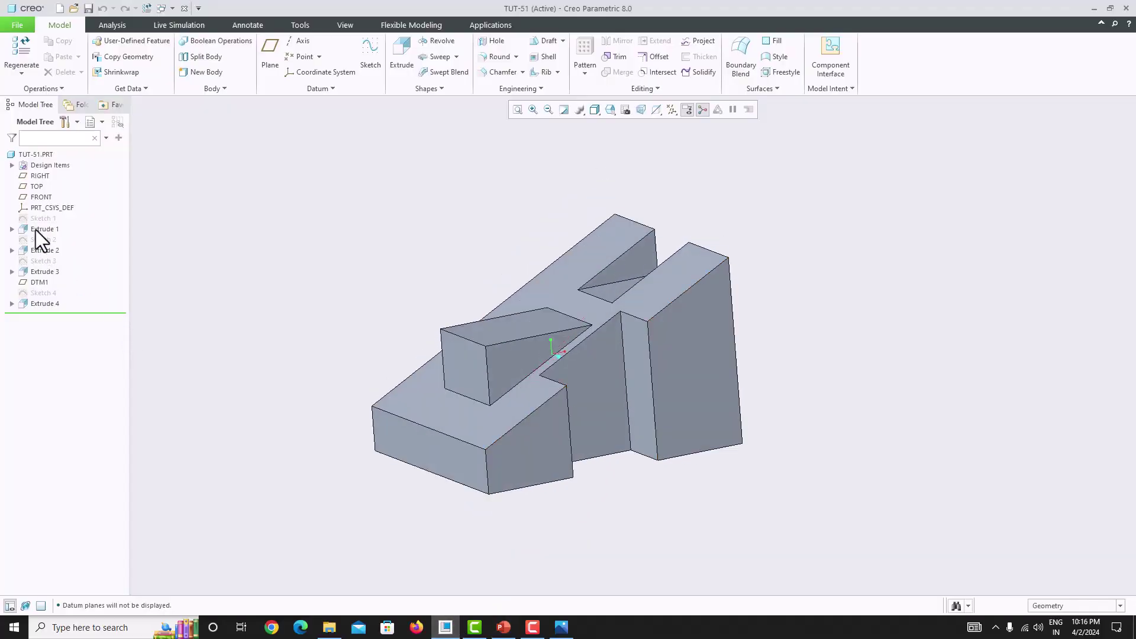
pyautogui.click(40, 219)
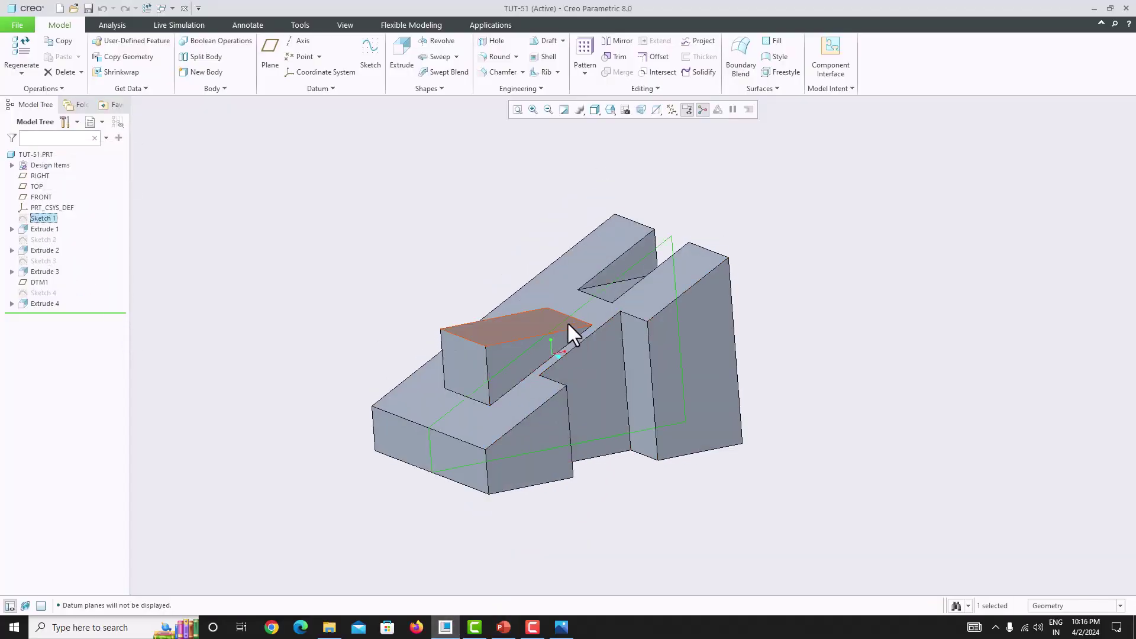
pyautogui.click(39, 231)
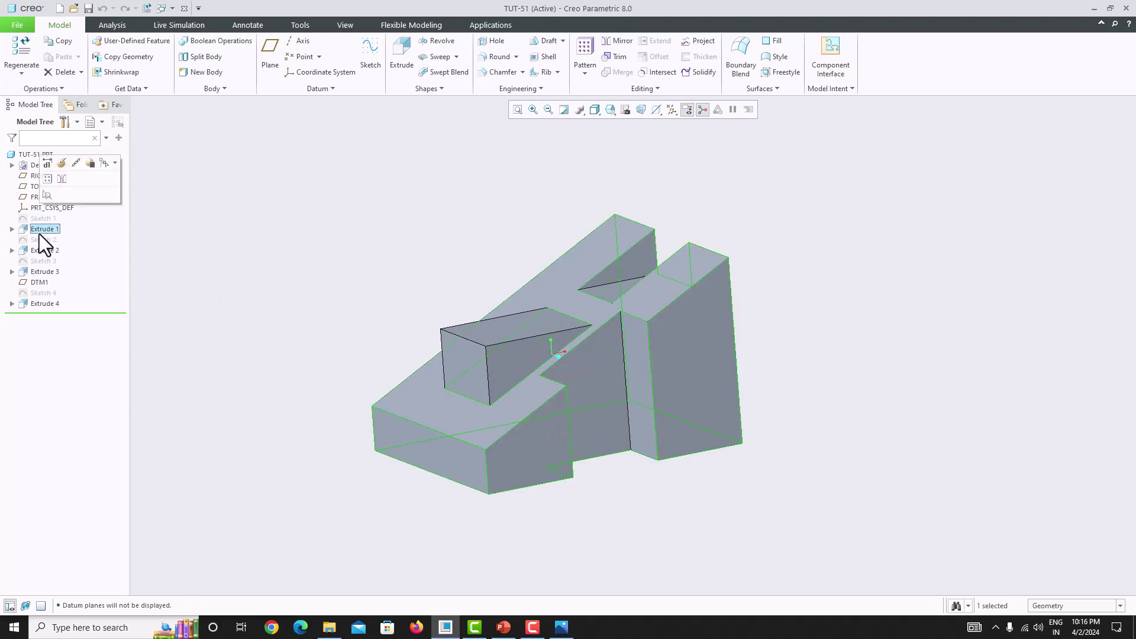
pyautogui.click(41, 240)
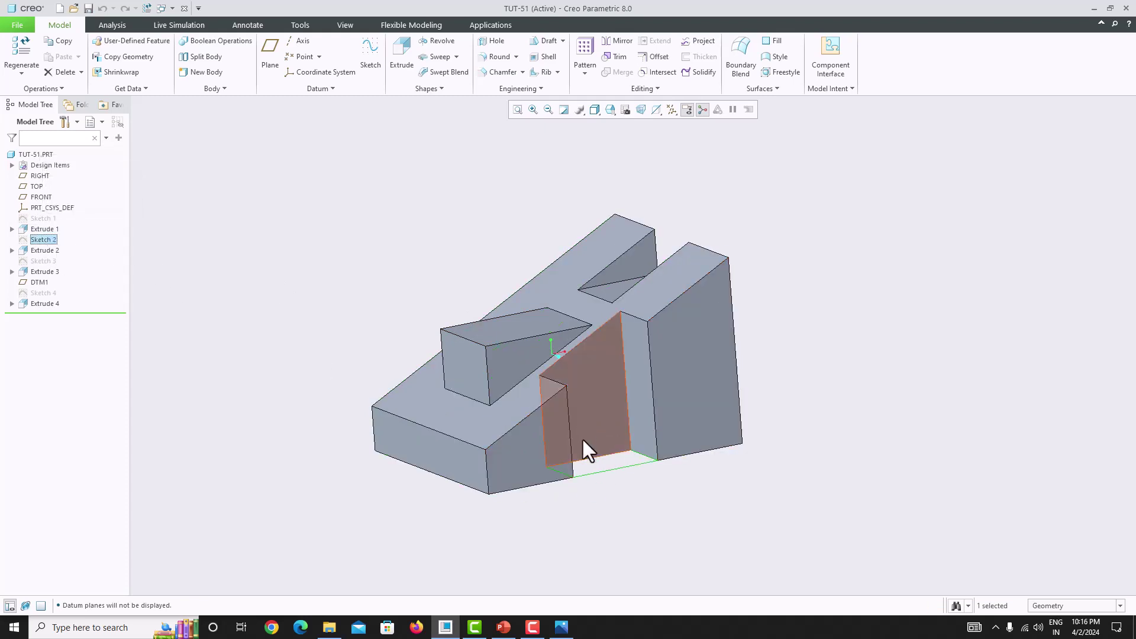
pyautogui.click(43, 273)
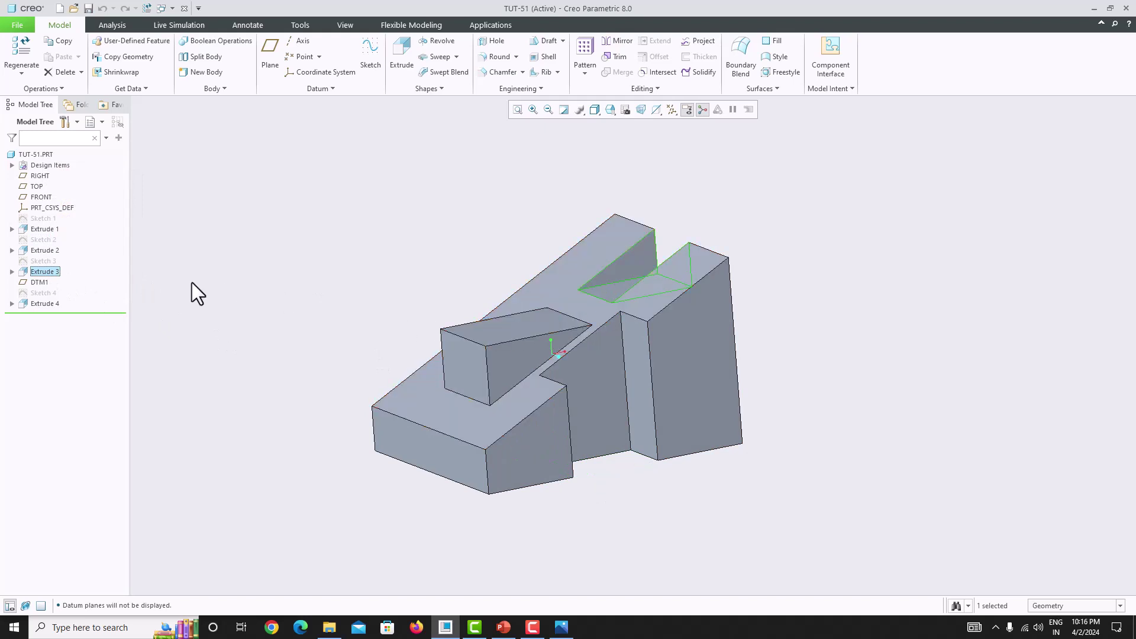
pyautogui.click(45, 300)
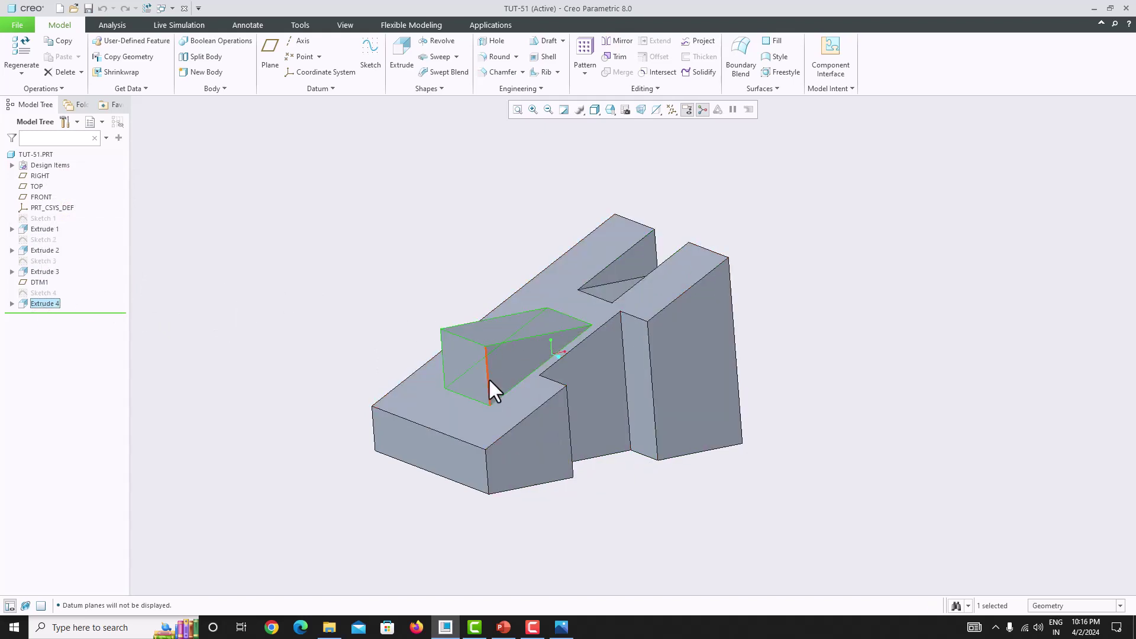
pyautogui.moveTo(1022, 286)
pyautogui.mouseDown(button='middle')
pyautogui.moveTo(948, 325)
pyautogui.moveTo(906, 310)
pyautogui.moveTo(821, 323)
pyautogui.moveTo(978, 329)
pyautogui.moveTo(888, 322)
pyautogui.mouseUp(button='middle')
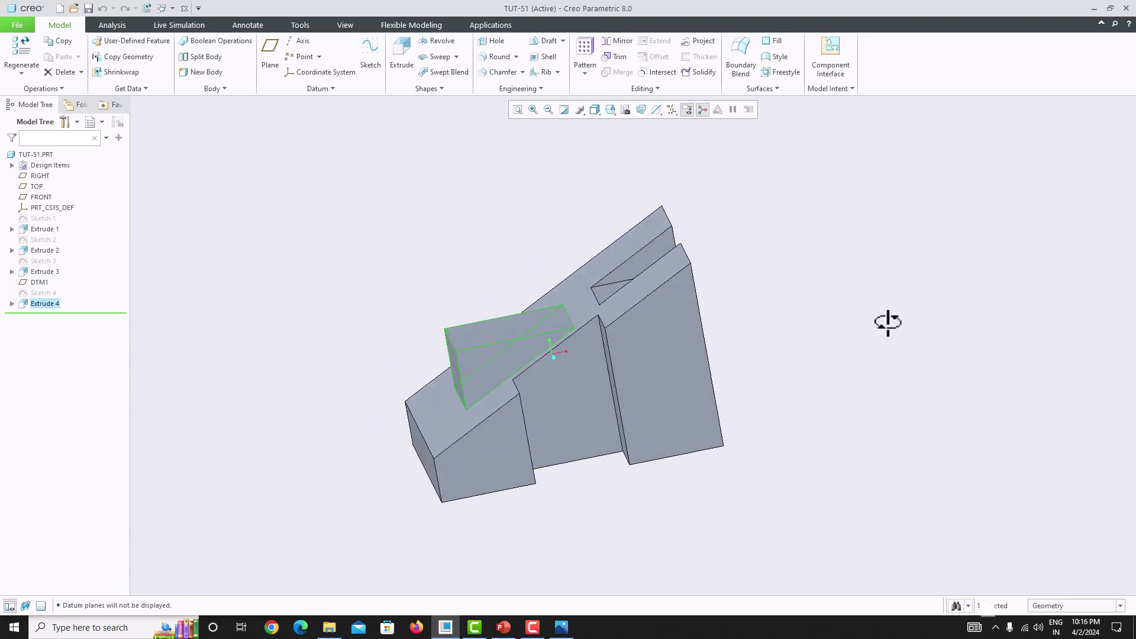
# Step: Close TUT-51 and create new solid part PRT0008 from the mmns_part_solid_abs template
pyautogui.click(16, 25)
pyautogui.click(41, 150)
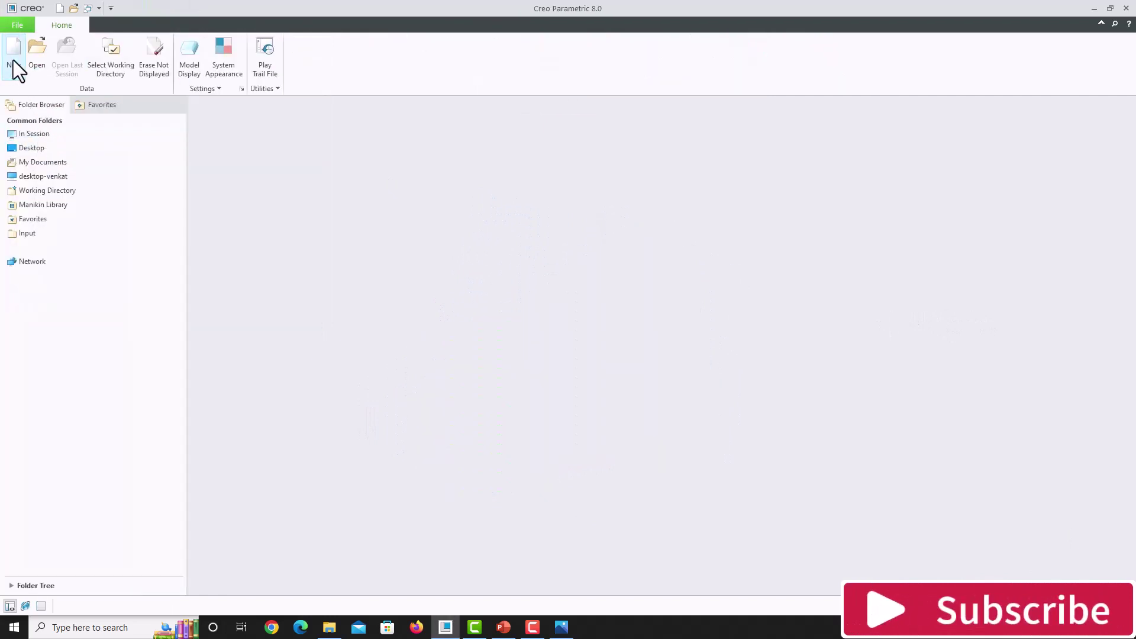
pyautogui.click(13, 59)
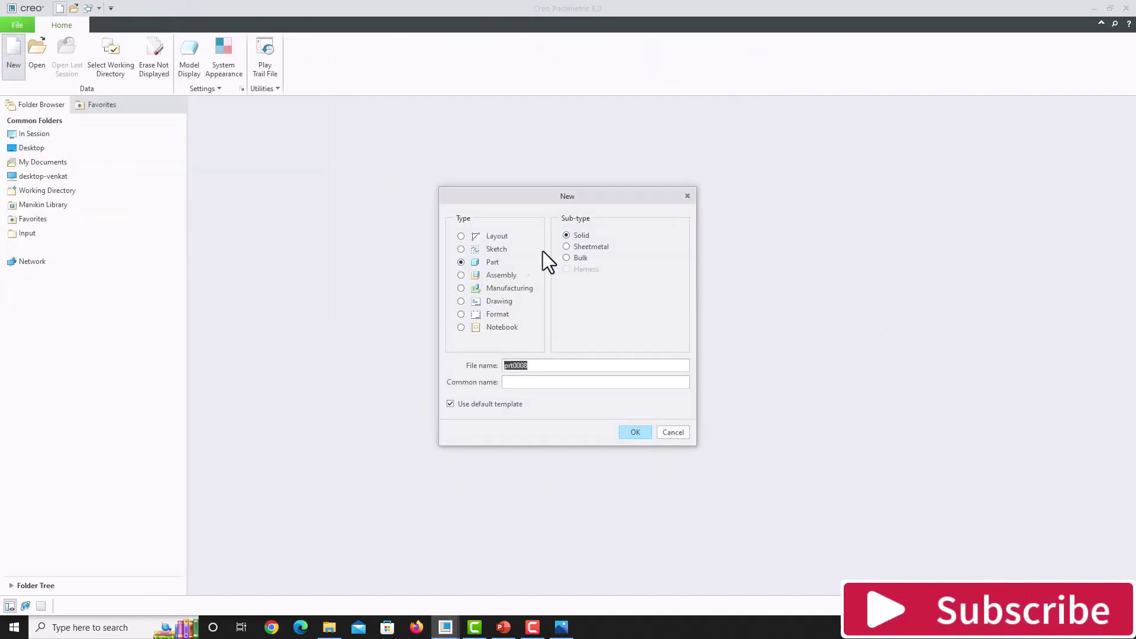
pyautogui.click(466, 403)
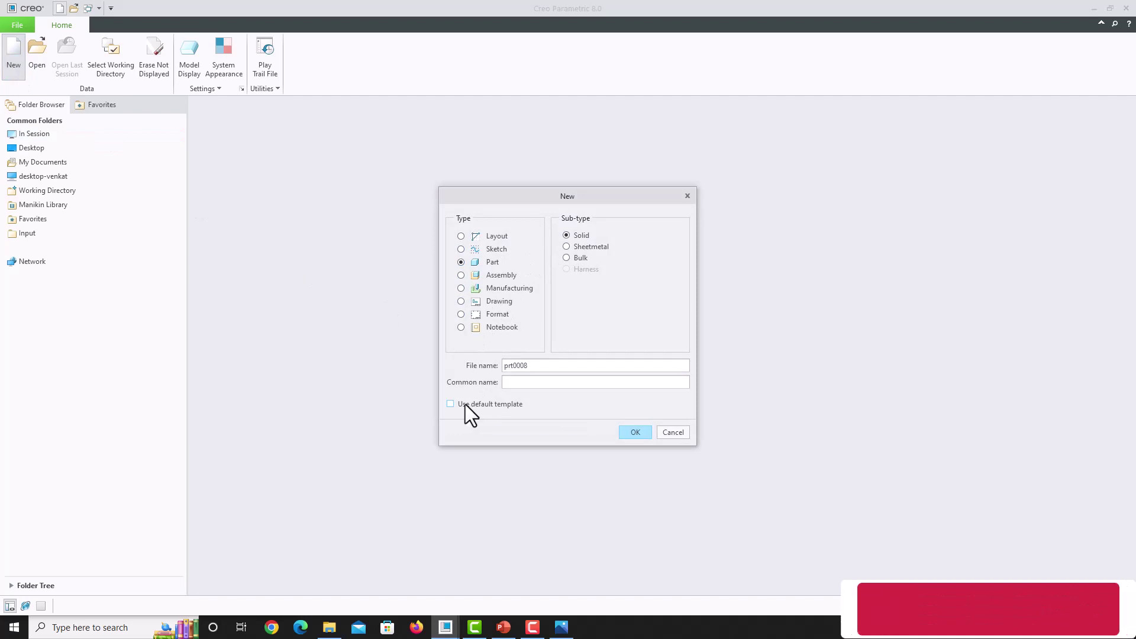
pyautogui.click(636, 433)
pyautogui.scroll(-4, 539, 270)
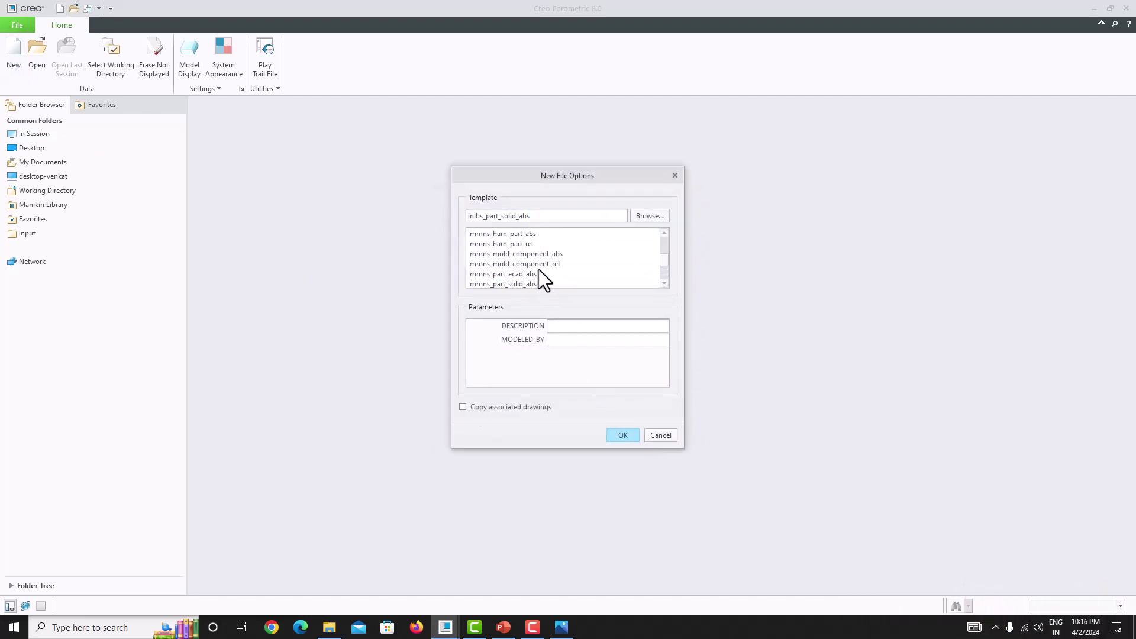
pyautogui.click(519, 284)
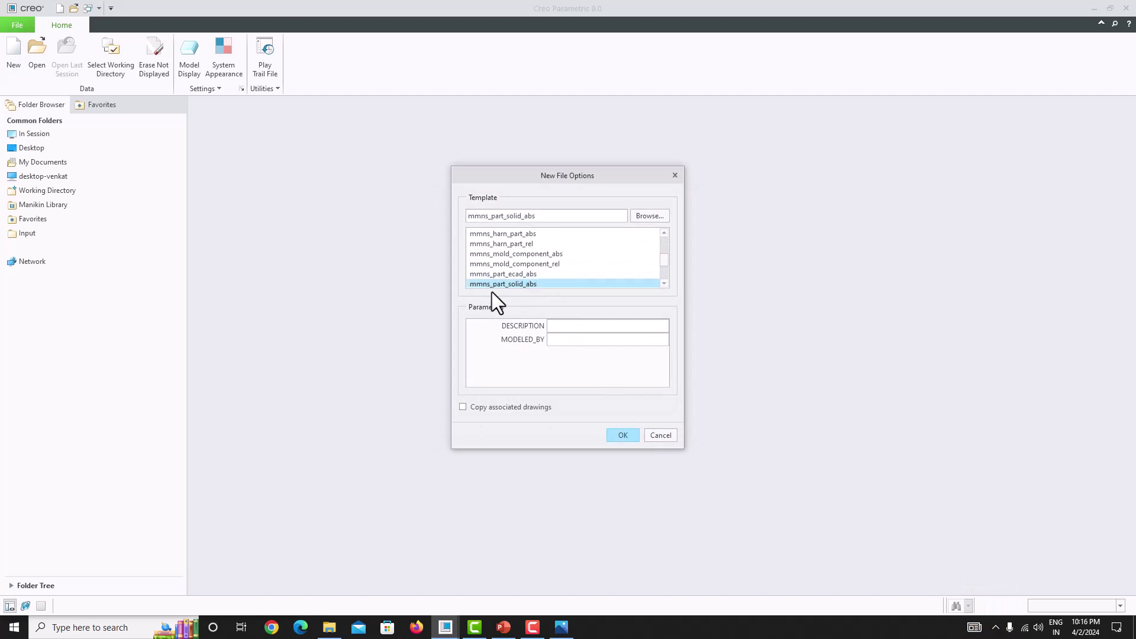
pyautogui.click(628, 435)
# Step: Display all datums and snap Creo to the right half of the screen
pyautogui.click(672, 108)
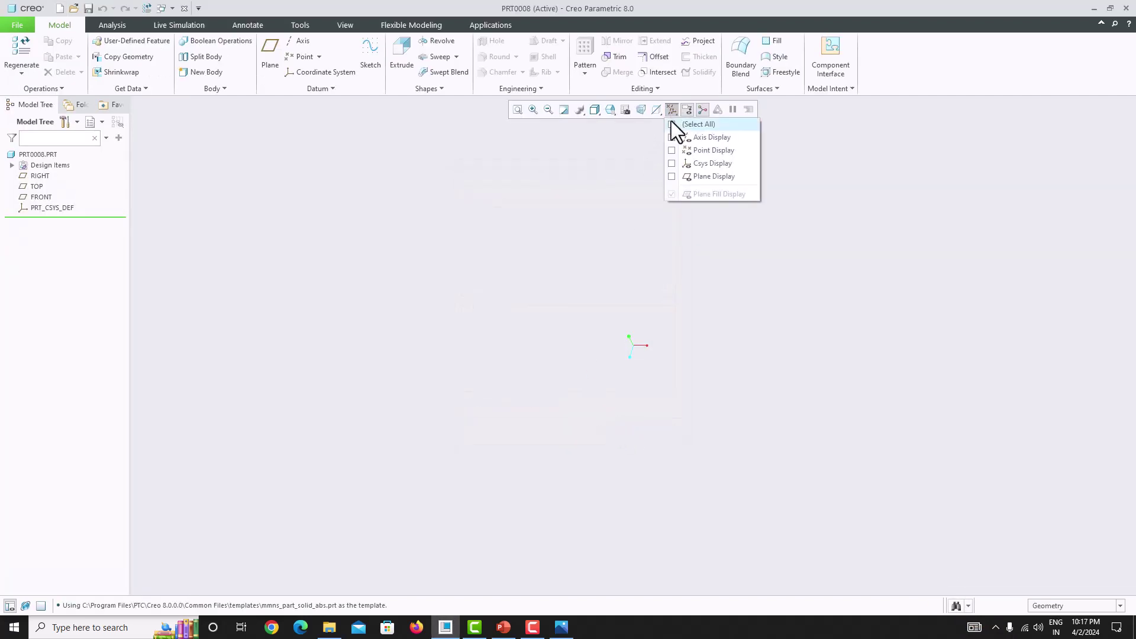
pyautogui.click(674, 123)
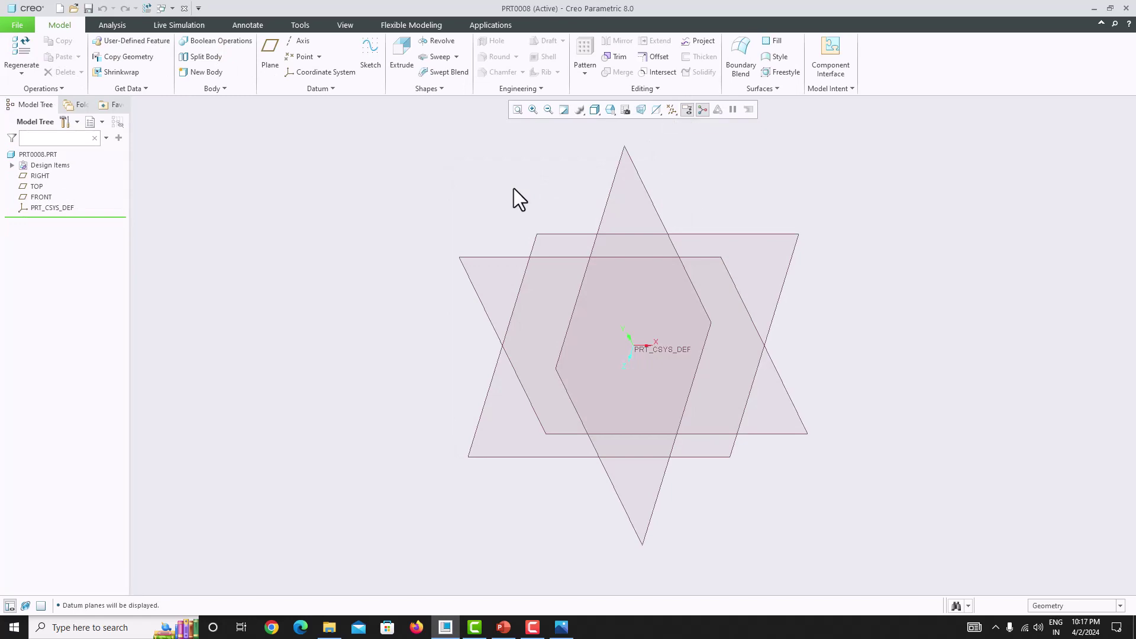
pyautogui.press('super+Right')
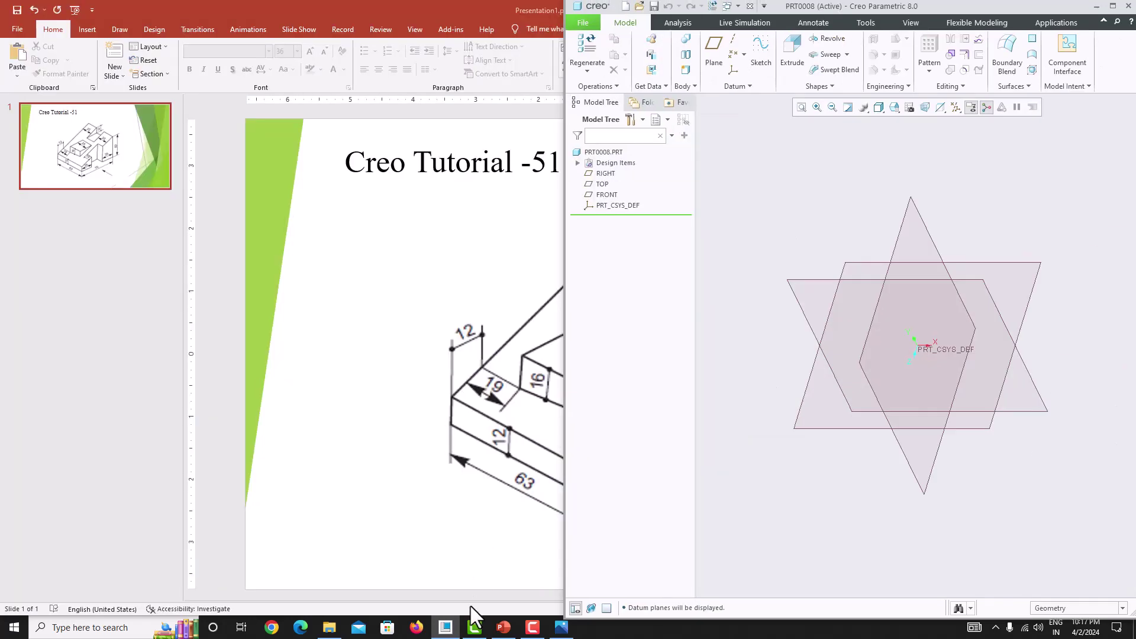
# Step: Open the Fig. 3.33 reference drawing beside Creo and zoom into it
pyautogui.click(559, 628)
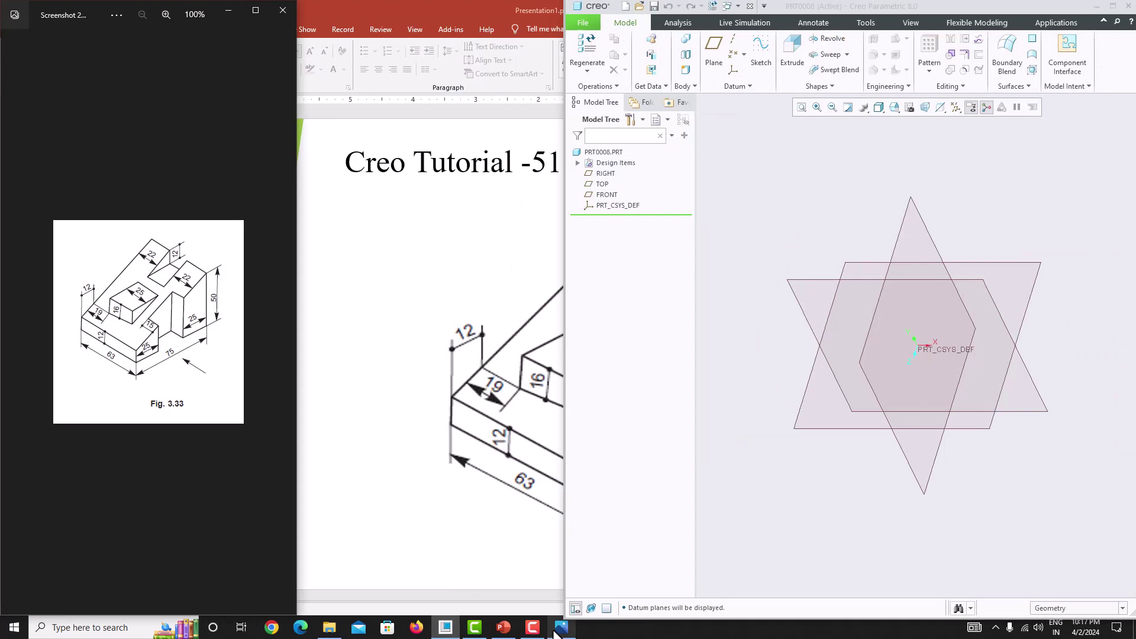
pyautogui.moveTo(564, 367); pyautogui.dragTo(306, 360)
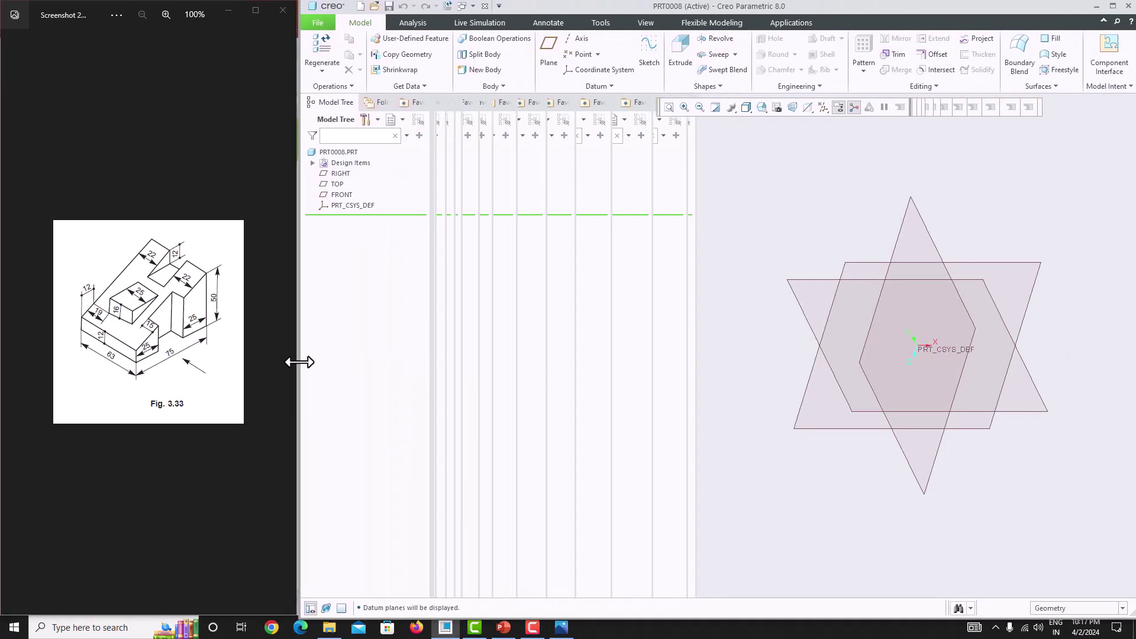
pyautogui.keyDown('ctrl'); pyautogui.scroll(1, 167, 319); pyautogui.keyUp('ctrl')
pyautogui.keyDown('ctrl'); pyautogui.scroll(2, 167, 319); pyautogui.keyUp('ctrl')
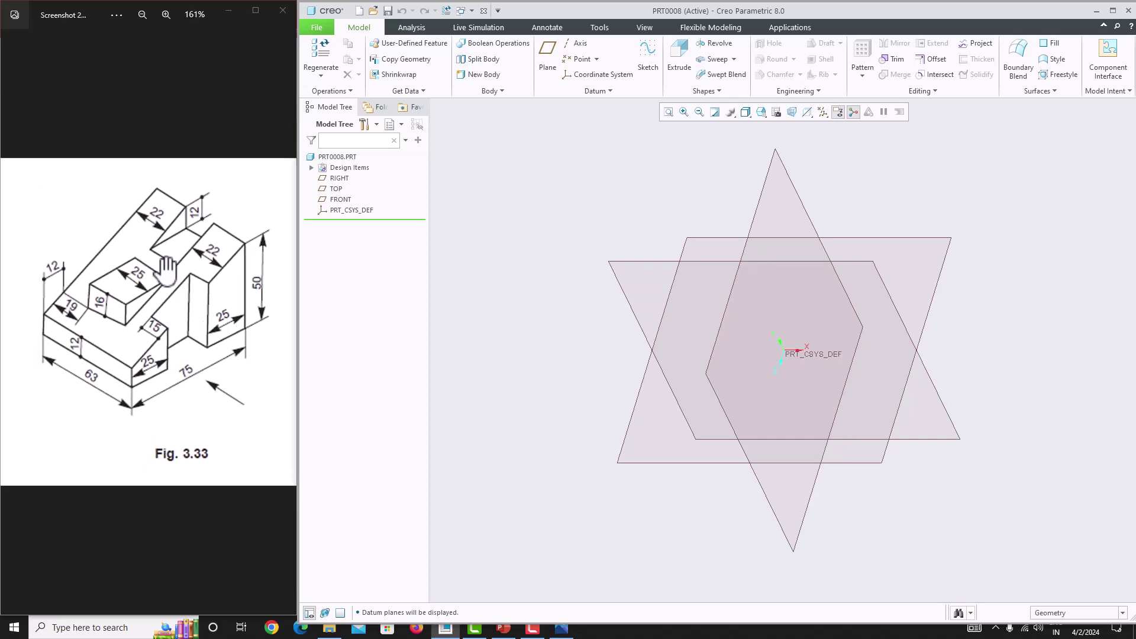
# Step: Start a sketch on FRONT, facing it, with vertical and horizontal centerlines on the references
pyautogui.click(641, 262)
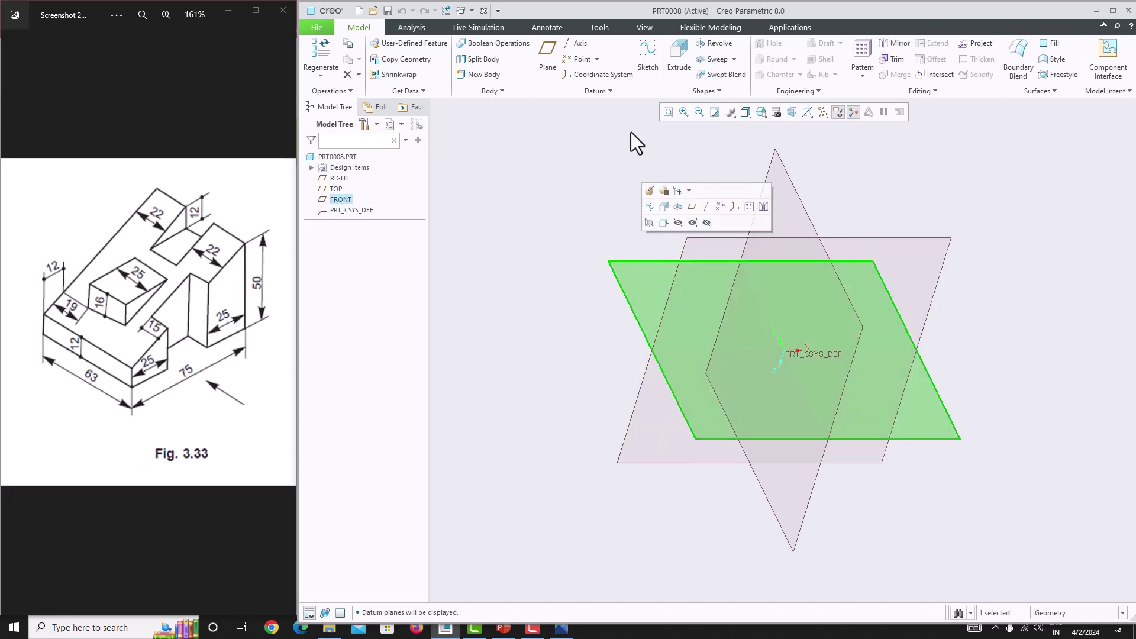
pyautogui.click(649, 58)
pyautogui.click(807, 112)
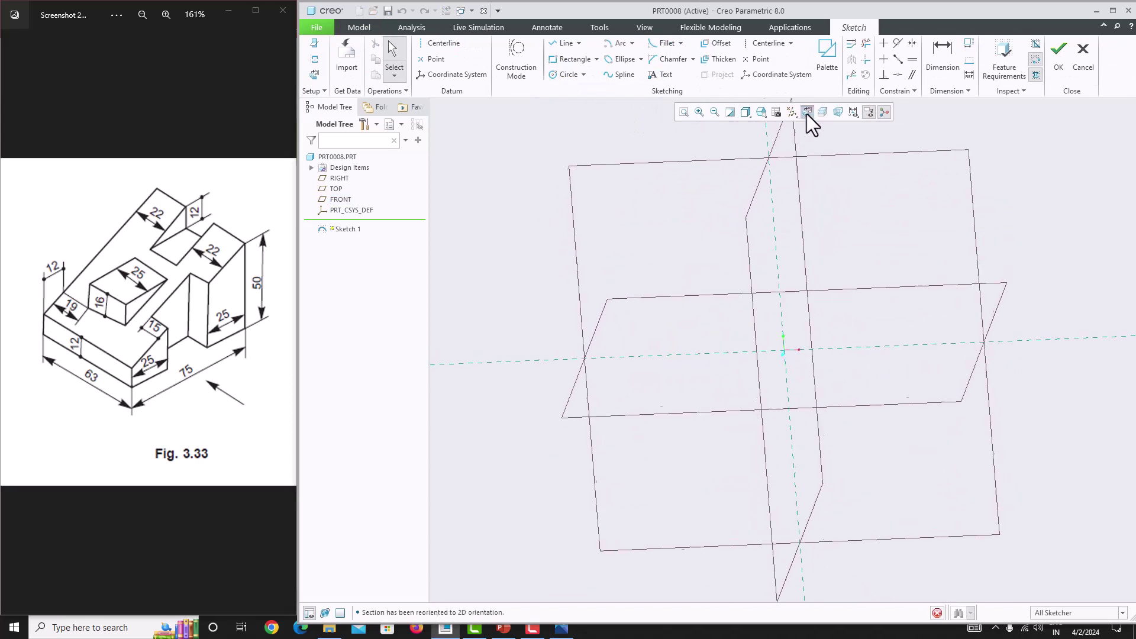
pyautogui.click(764, 43)
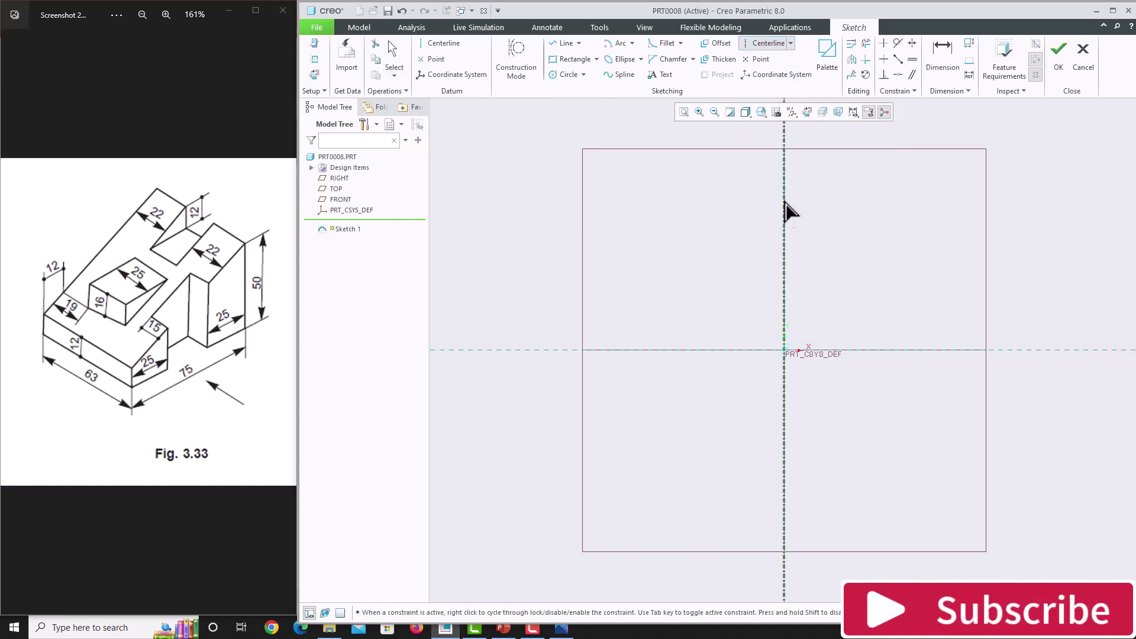
pyautogui.click(787, 210)
pyautogui.click(700, 350)
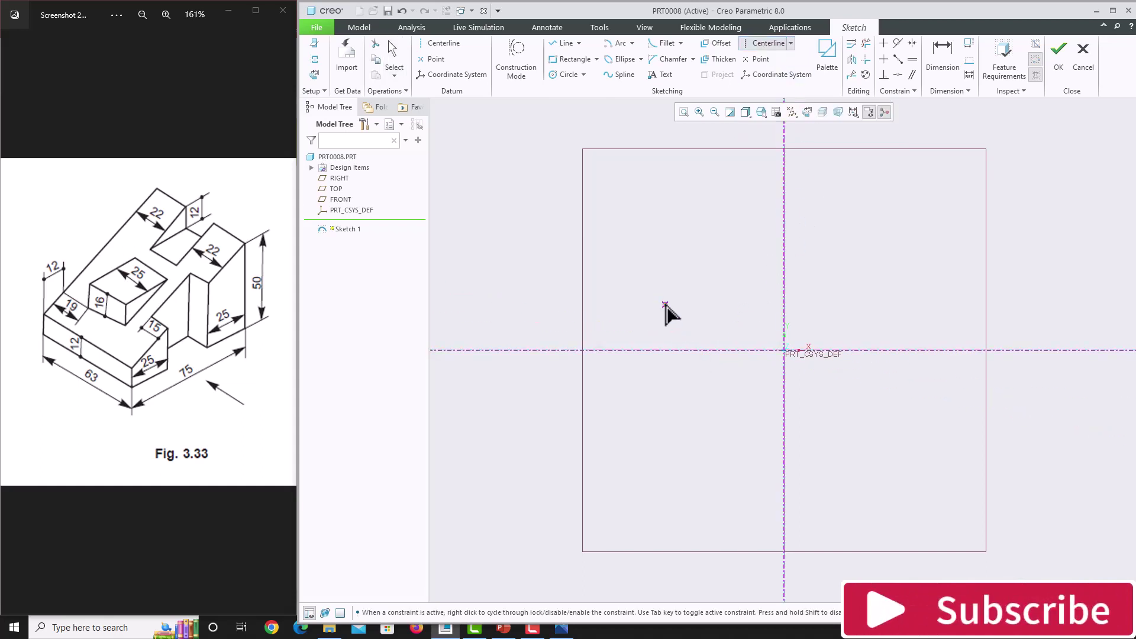
pyautogui.middleClick(665, 304)
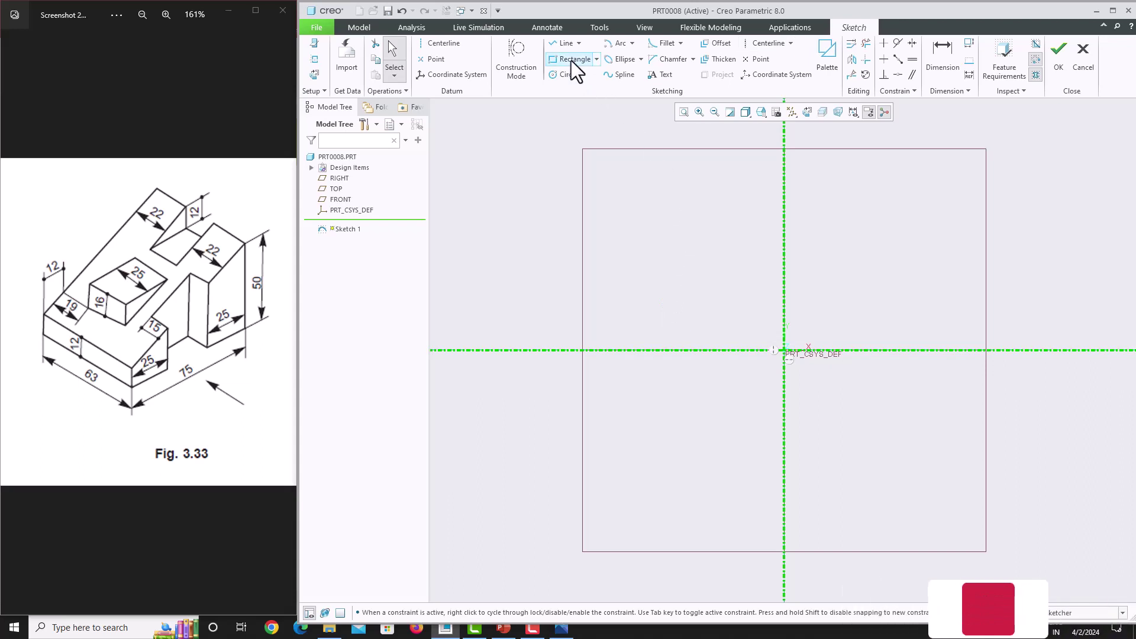
# Step: Draw a line left along the horizontal centerline to the origin and dimension it 75
pyautogui.click(565, 45)
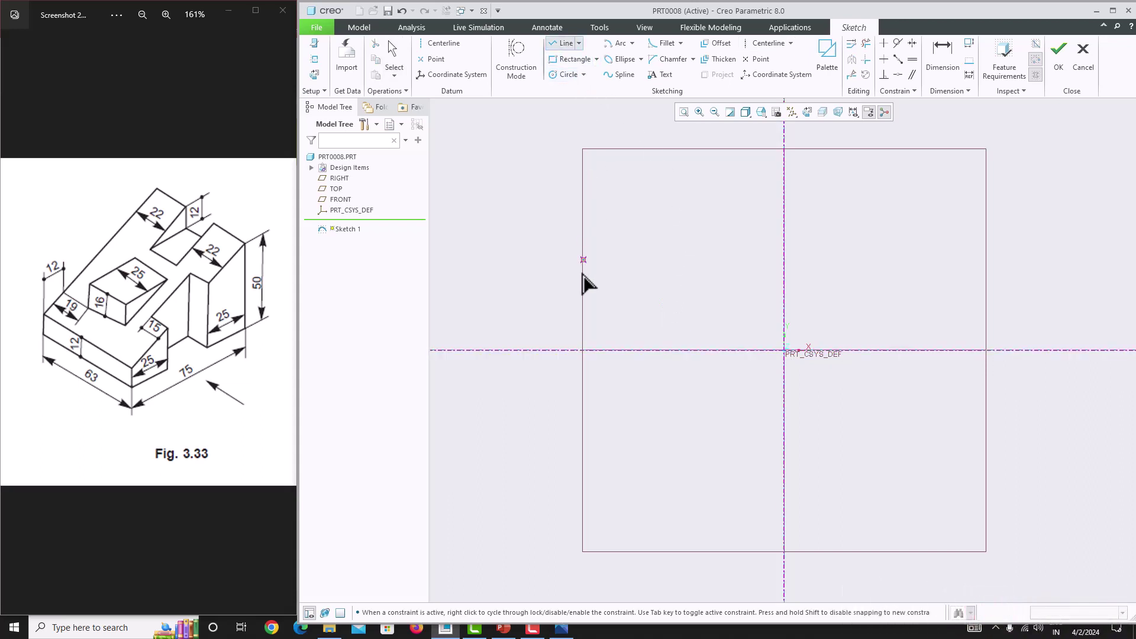
pyautogui.click(588, 351)
pyautogui.click(784, 350)
pyautogui.middleClick(742, 287)
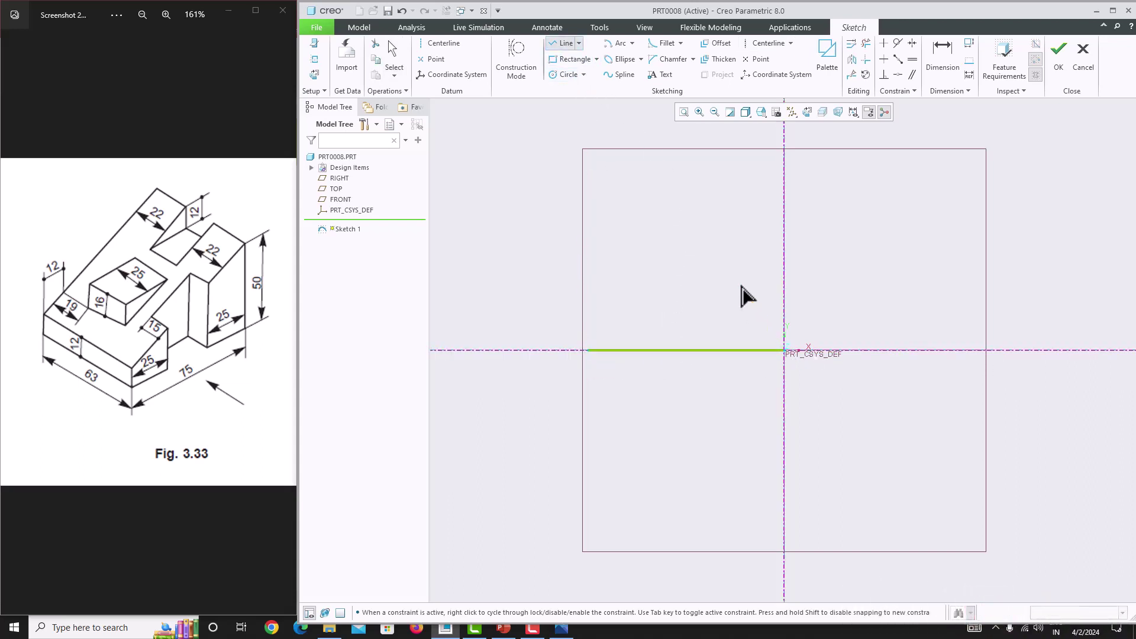
pyautogui.middleClick(746, 296)
pyautogui.doubleClick(665, 334)
pyautogui.write('7')
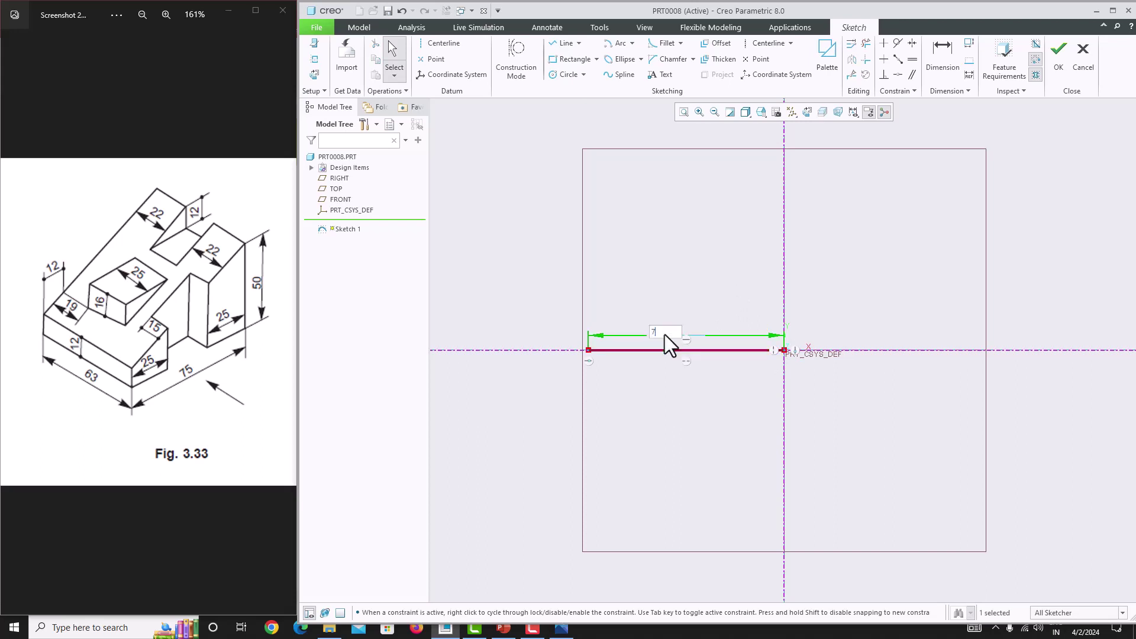
pyautogui.write('5')
pyautogui.press('Return')
pyautogui.click(682, 111)
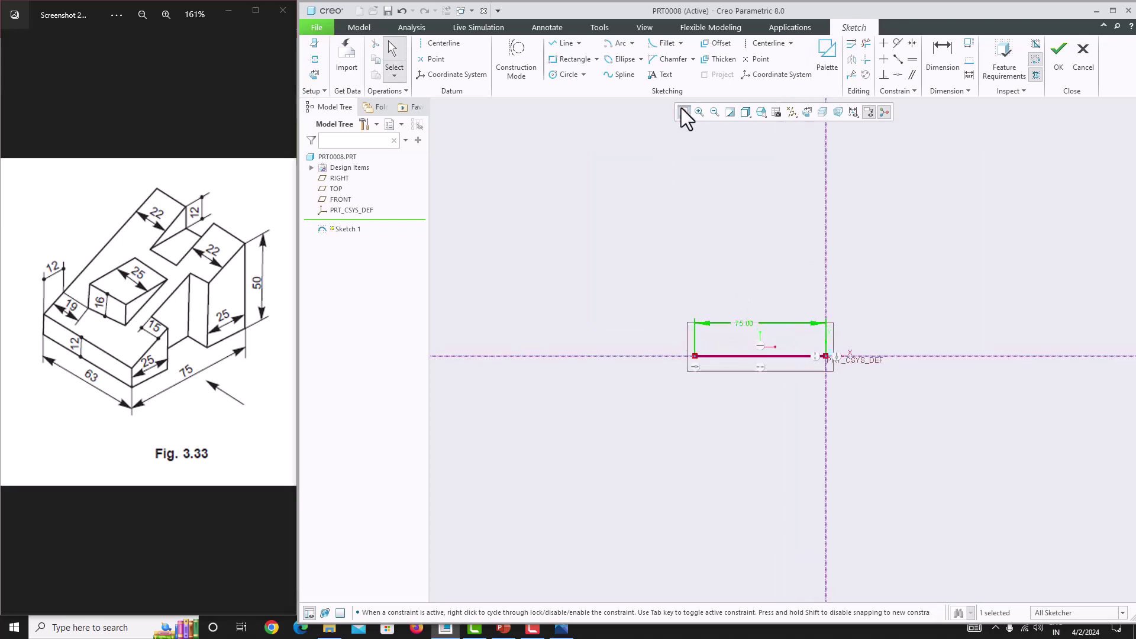
pyautogui.moveTo(738, 277); pyautogui.dragTo(748, 333)
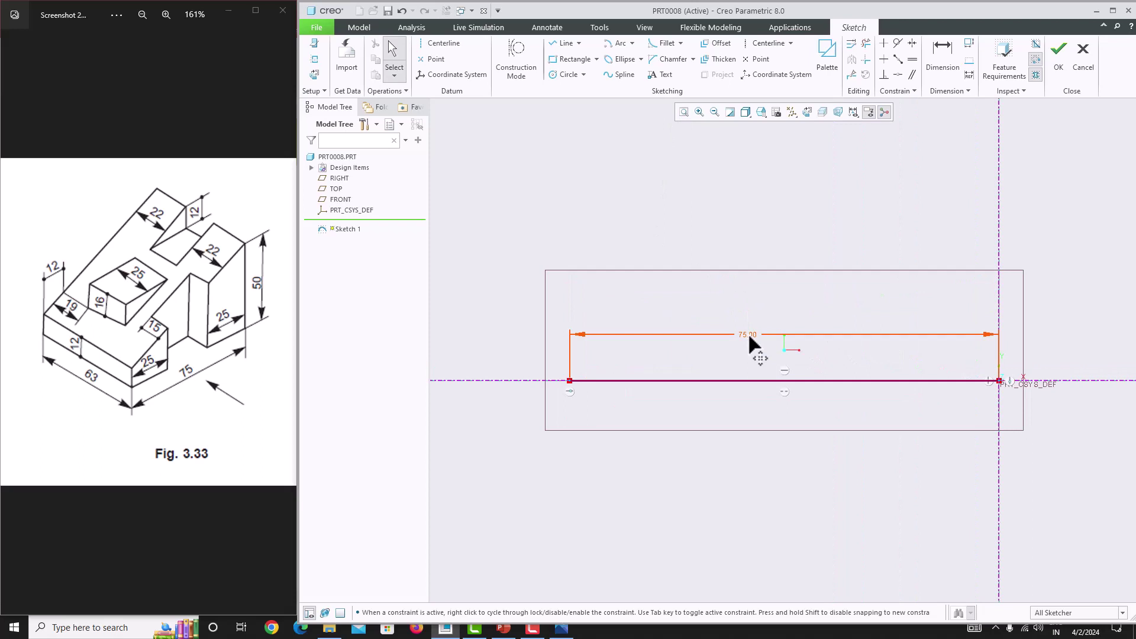
pyautogui.scroll(-2, 672, 274)
# Step: Draw the right vertical edge, sloped top and left edge to close the profile
pyautogui.click(563, 42)
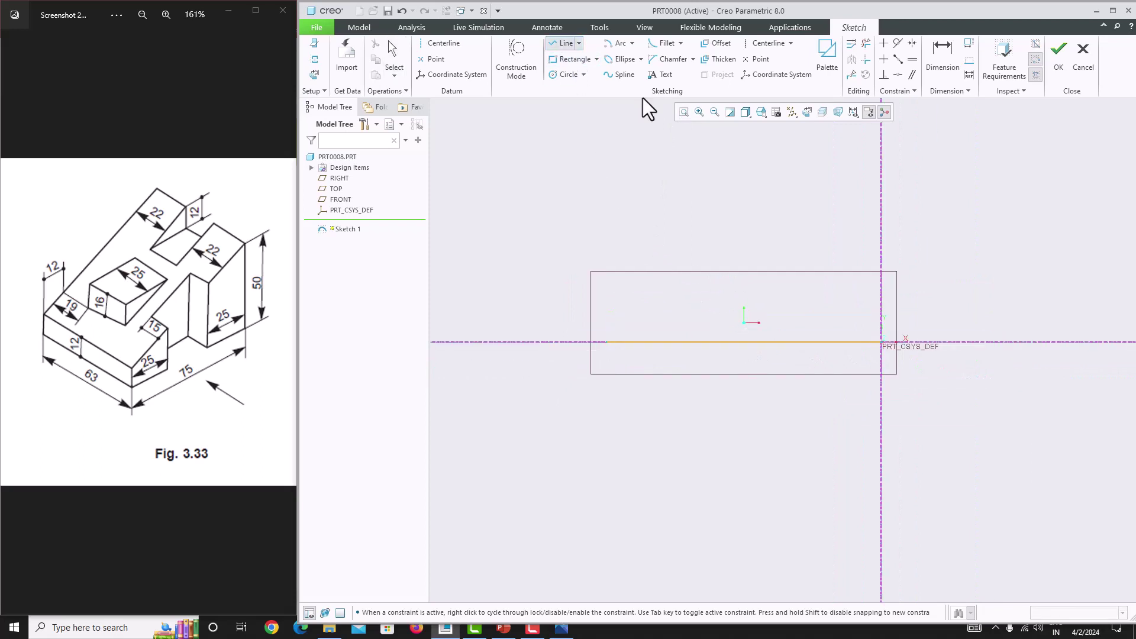
pyautogui.click(881, 342)
pyautogui.click(881, 176)
pyautogui.click(611, 287)
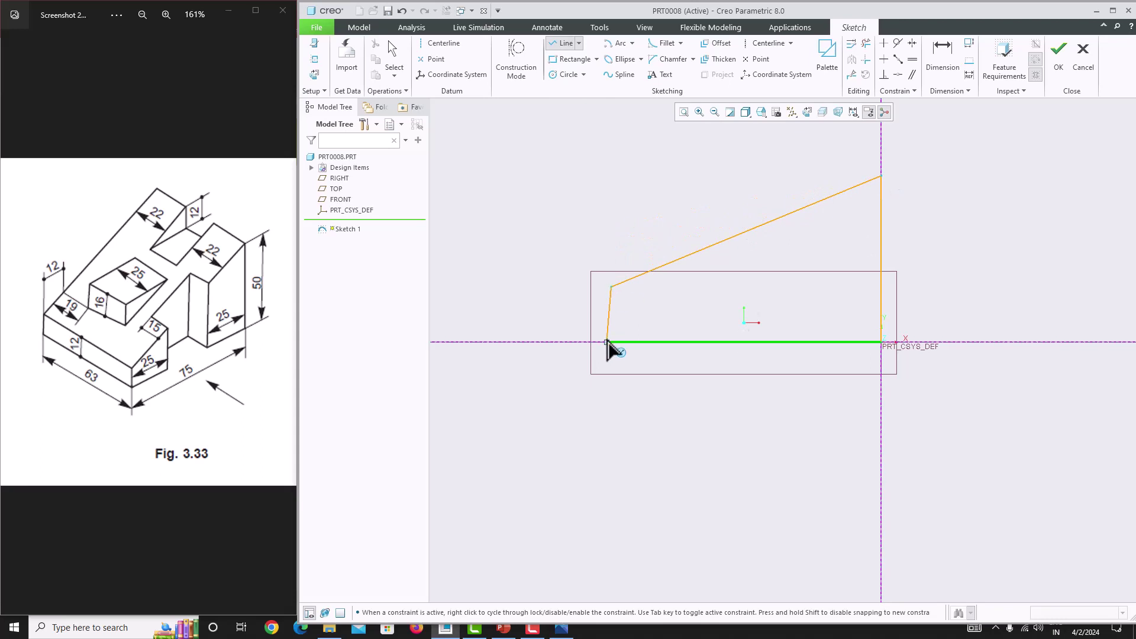
pyautogui.click(606, 342)
pyautogui.middleClick(580, 290)
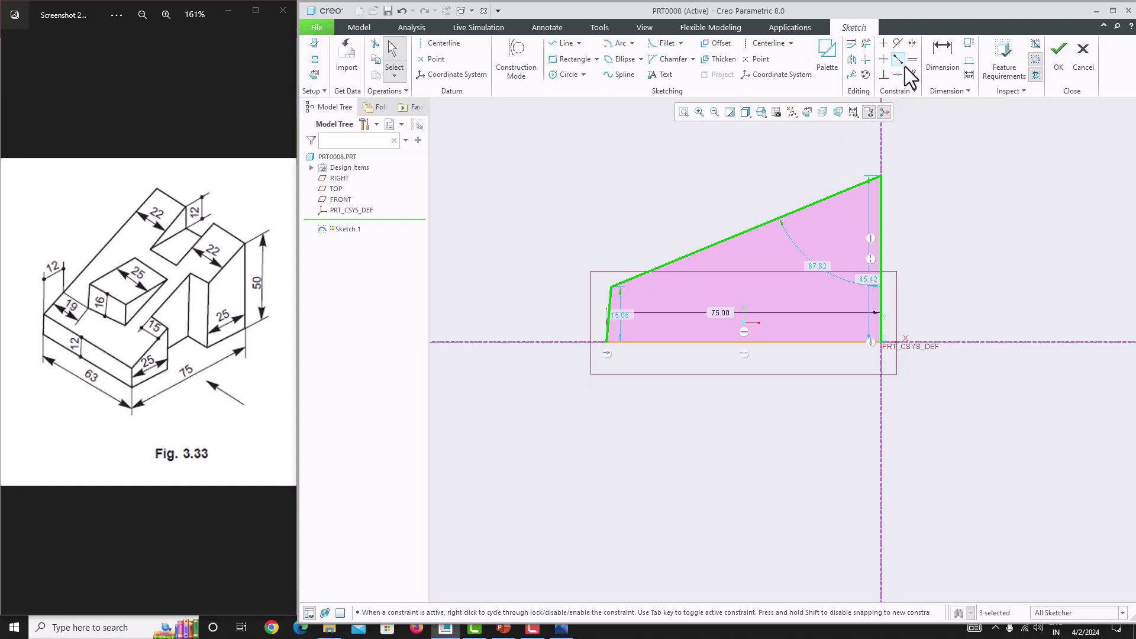
# Step: Constrain the left edge vertical, set the right height to 50, and pick the 13.95 dimension
pyautogui.click(885, 42)
pyautogui.click(614, 304)
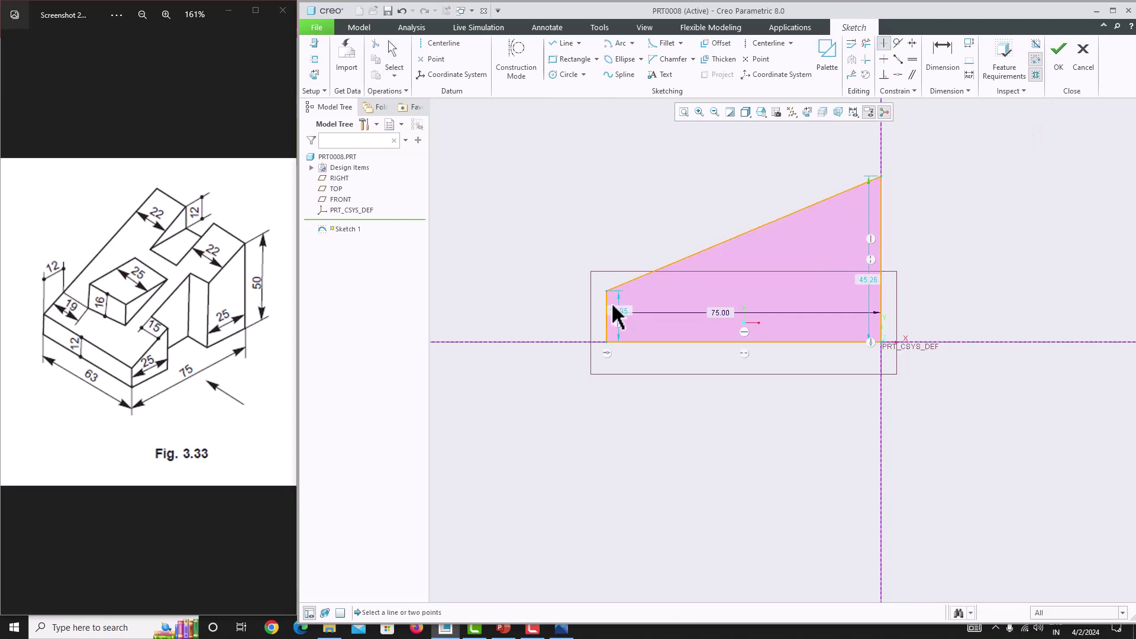
pyautogui.middleClick(630, 166)
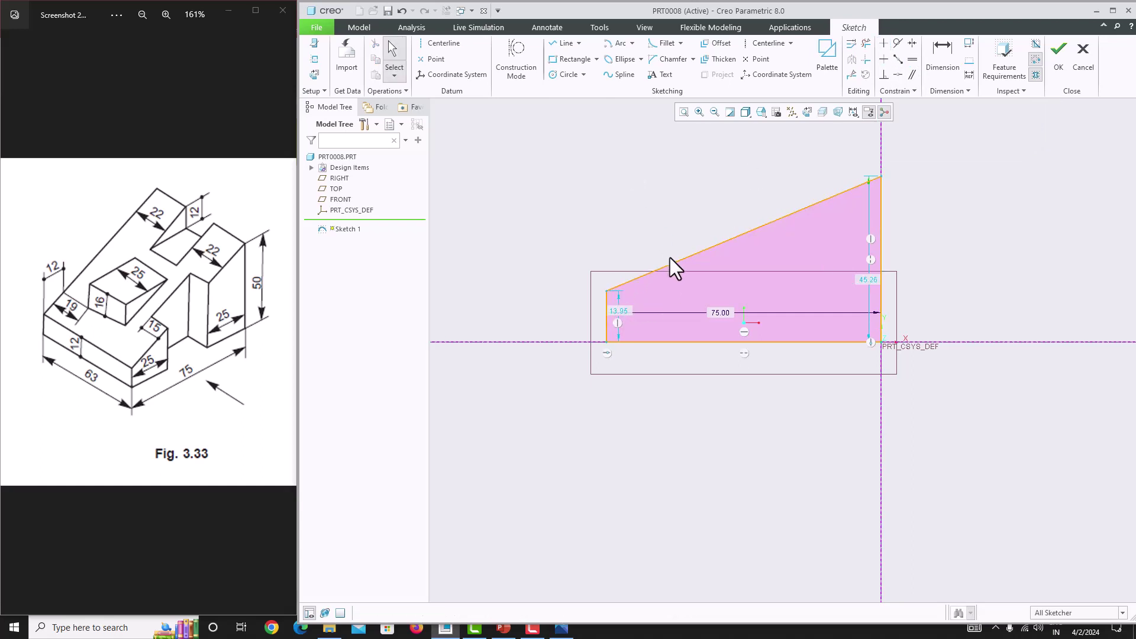
pyautogui.click(873, 283)
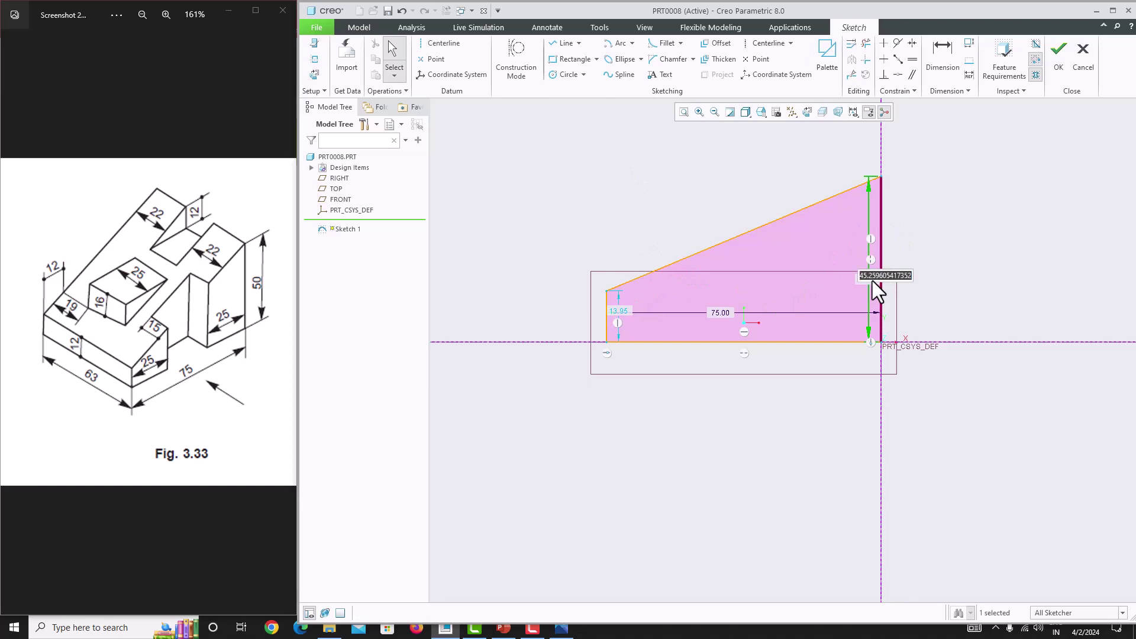
pyautogui.write('50')
pyautogui.press('Return')
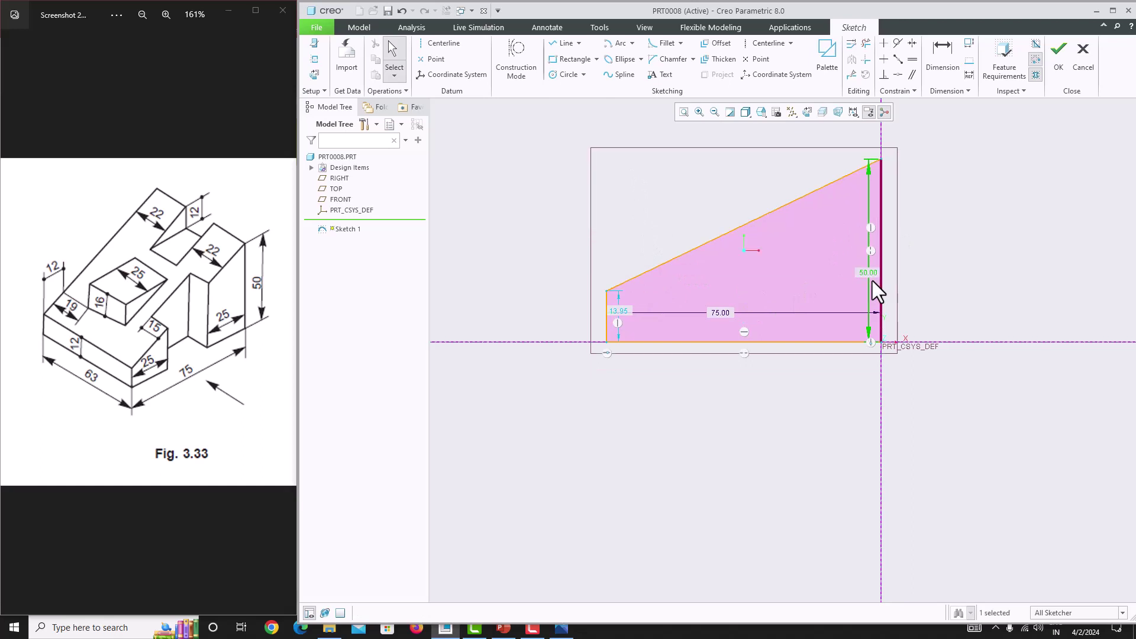
pyautogui.click(626, 313)
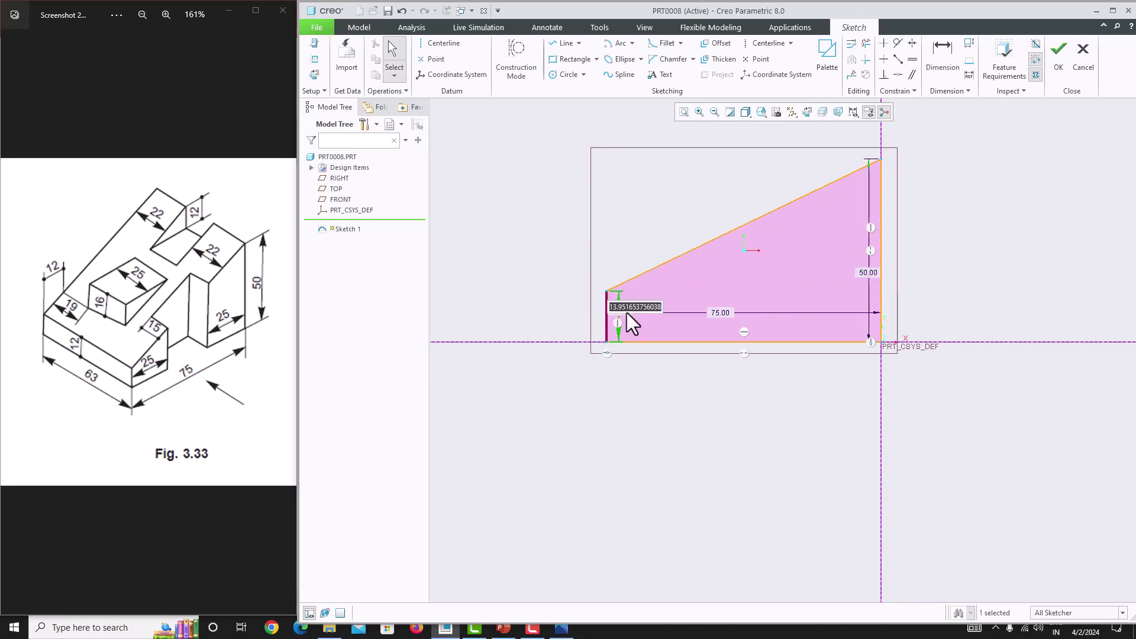
# Step: Set the left edge height to 12 and finish Sketch 1
pyautogui.write('12')
pyautogui.press('Return')
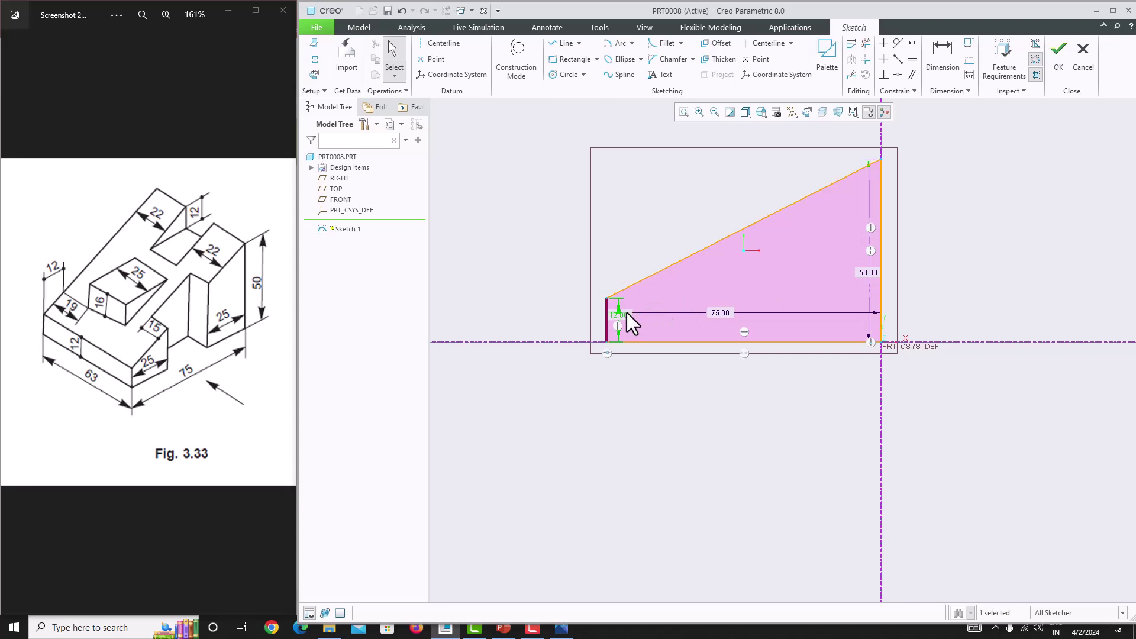
pyautogui.click(1057, 73)
# Step: Extrude Sketch 1 symmetrically to a depth of 63
pyautogui.click(681, 59)
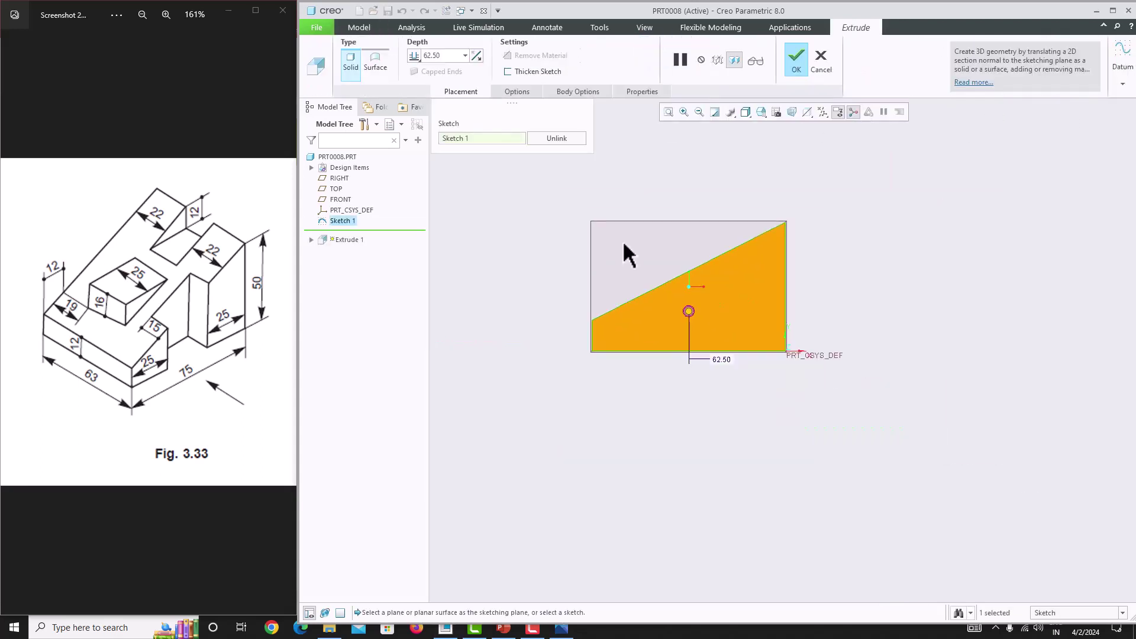
pyautogui.click(434, 82)
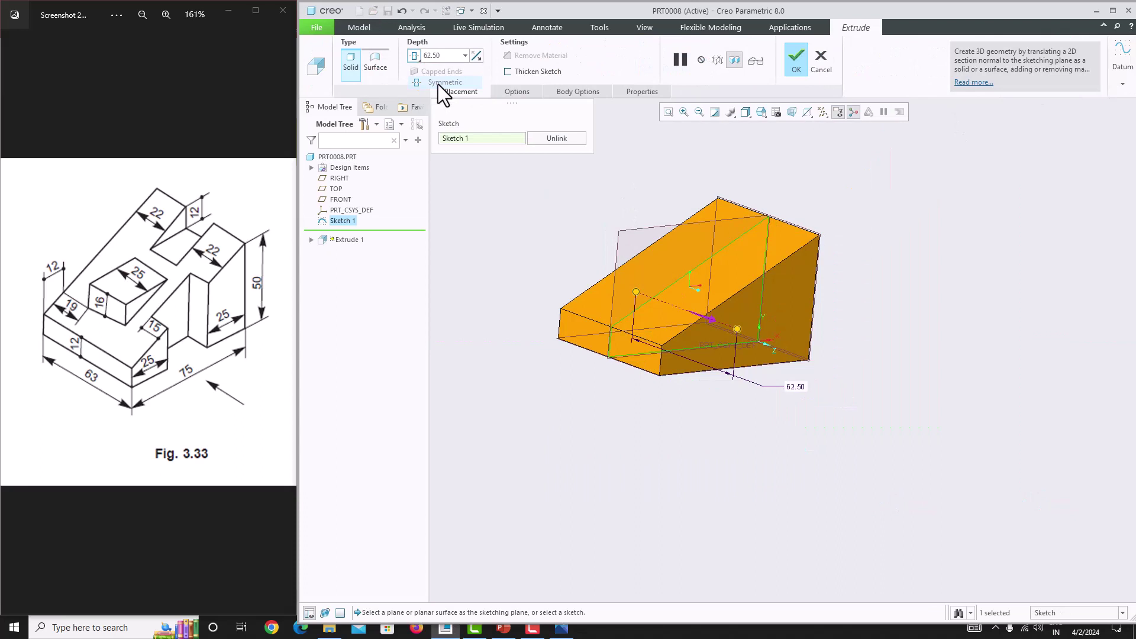
pyautogui.click(453, 55)
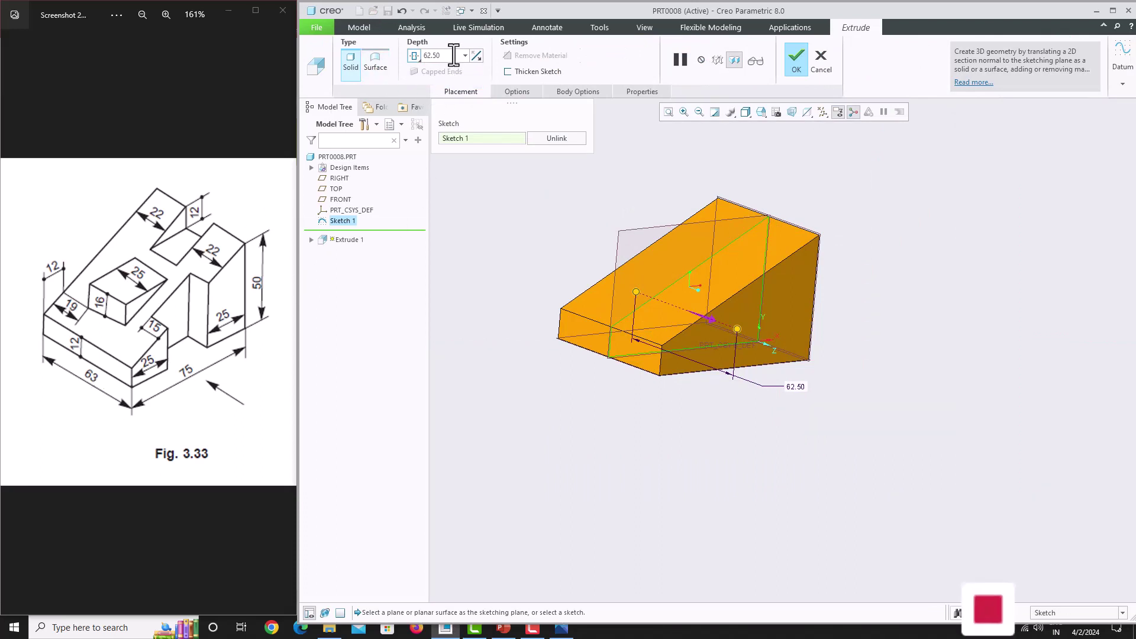
pyautogui.write('63')
pyautogui.press('Return')
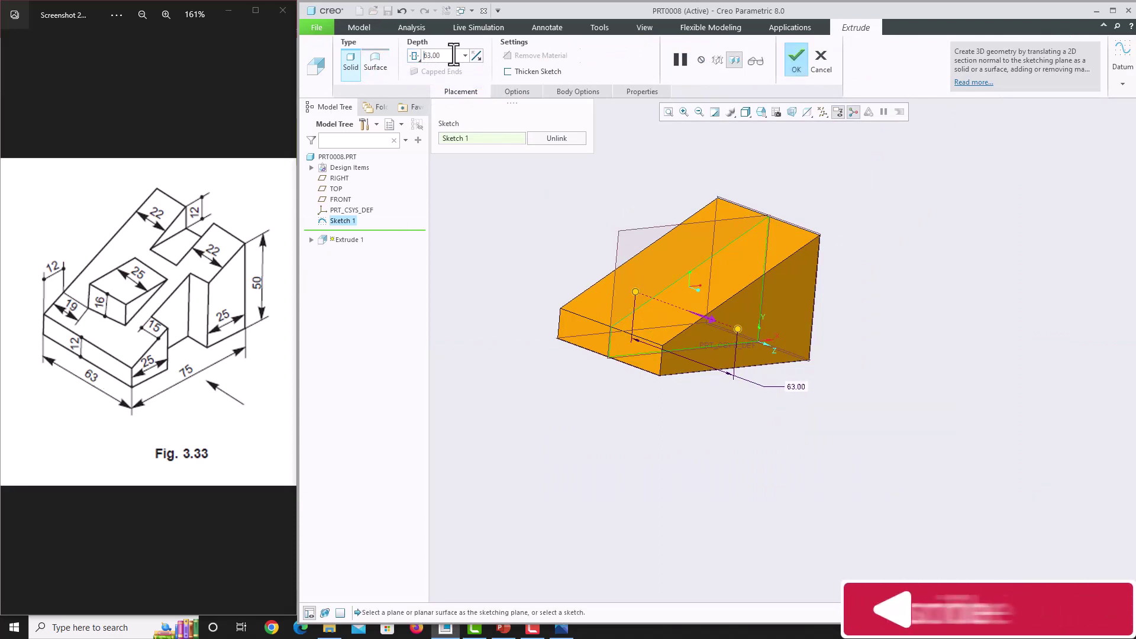
pyautogui.click(801, 54)
pyautogui.moveTo(829, 331); pyautogui.dragTo(769, 378, button='middle')
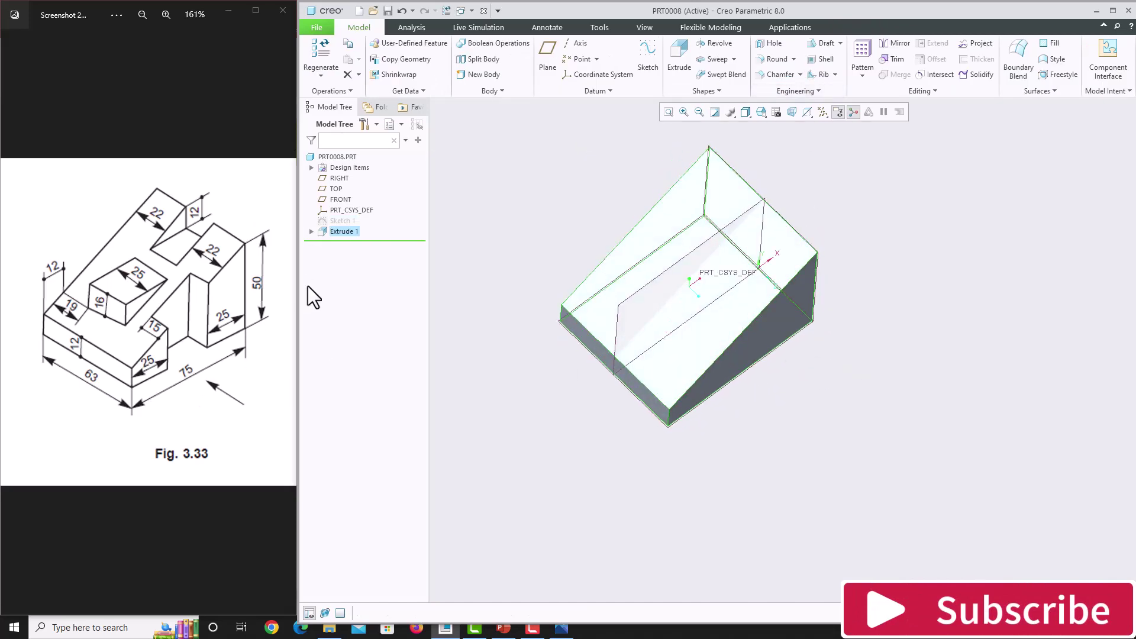
# Step: Create datum plane DTM1 offset 19 from the part's left face
pyautogui.moveTo(728, 426); pyautogui.dragTo(636, 273, button='middle')
pyautogui.scroll(-3, 634, 265)
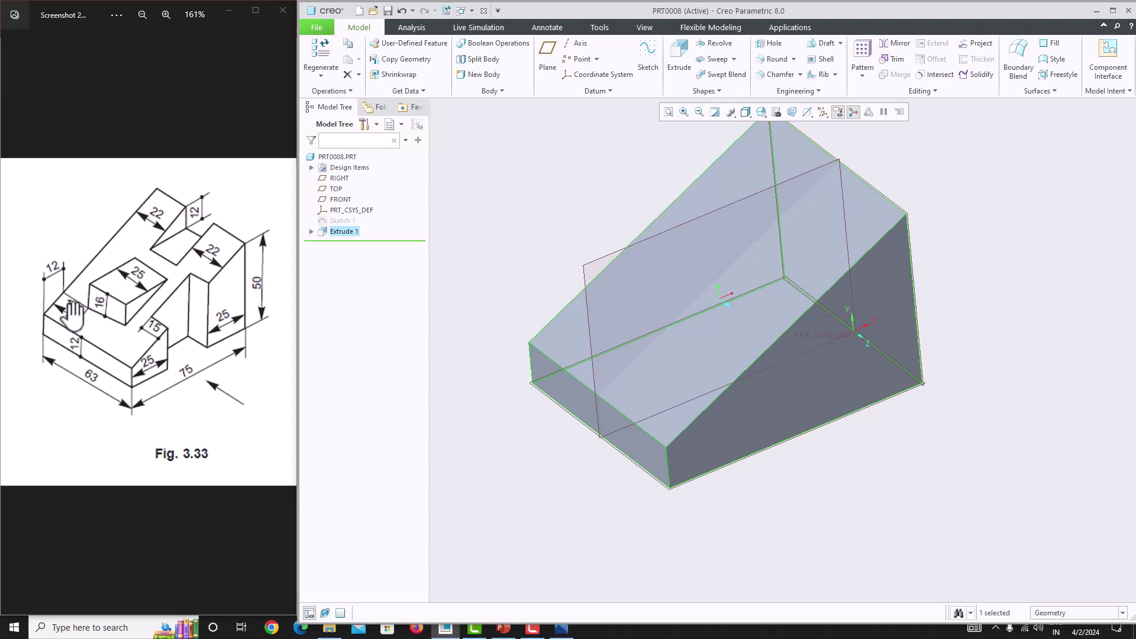
pyautogui.moveTo(521, 312); pyautogui.dragTo(587, 319, button='middle')
pyautogui.click(580, 275)
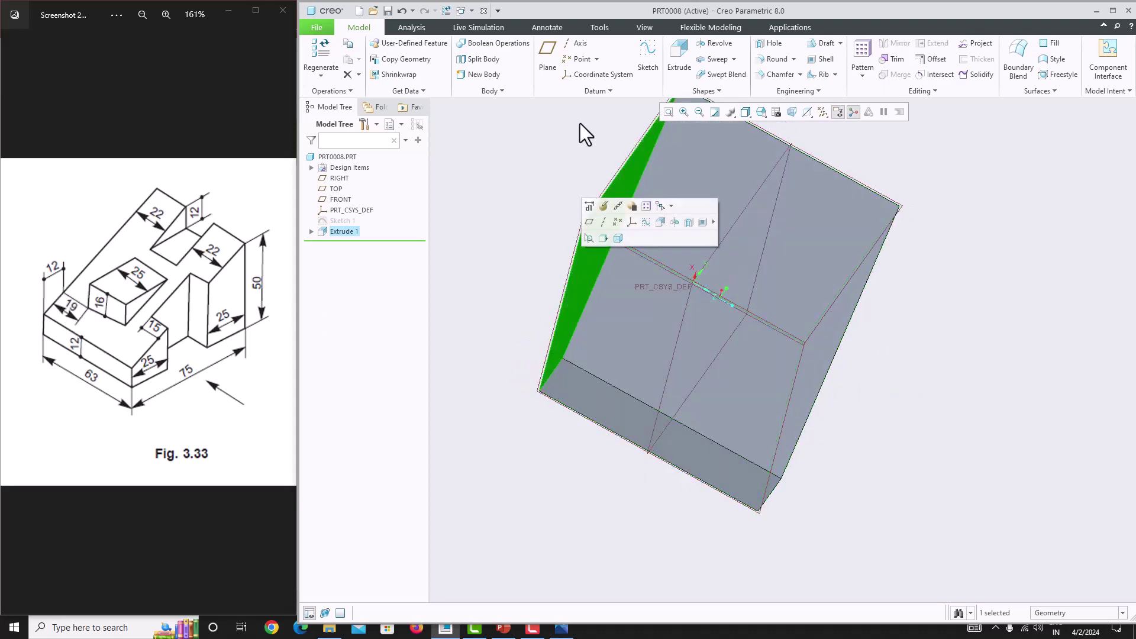
pyautogui.click(548, 53)
pyautogui.moveTo(541, 213); pyautogui.dragTo(653, 267)
pyautogui.doubleClick(1059, 252)
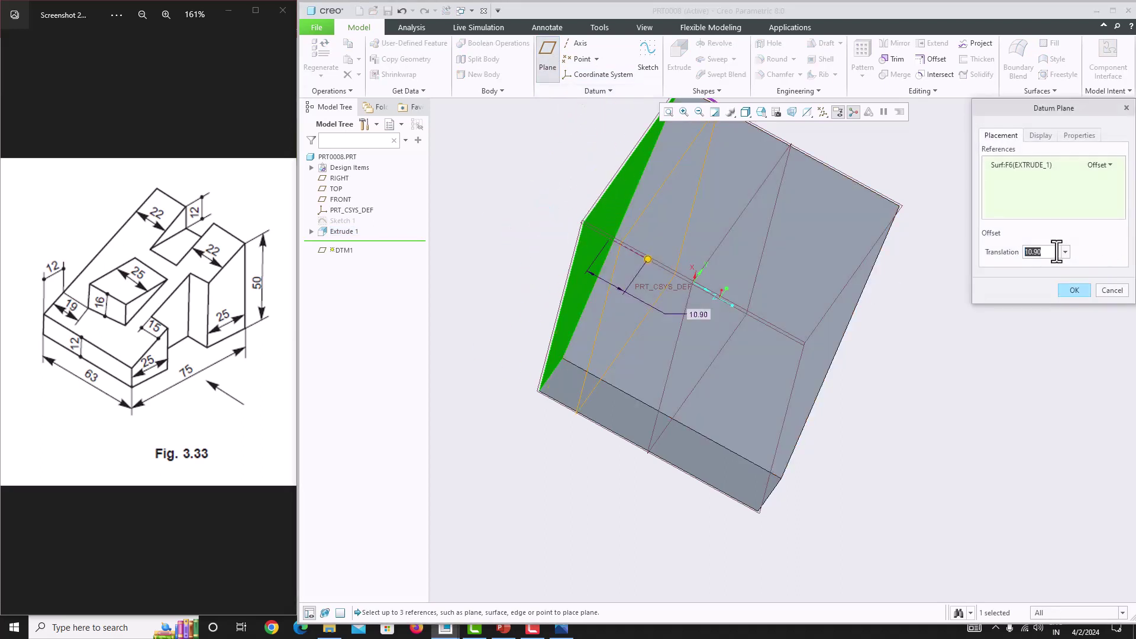
pyautogui.write('19')
pyautogui.press('Return')
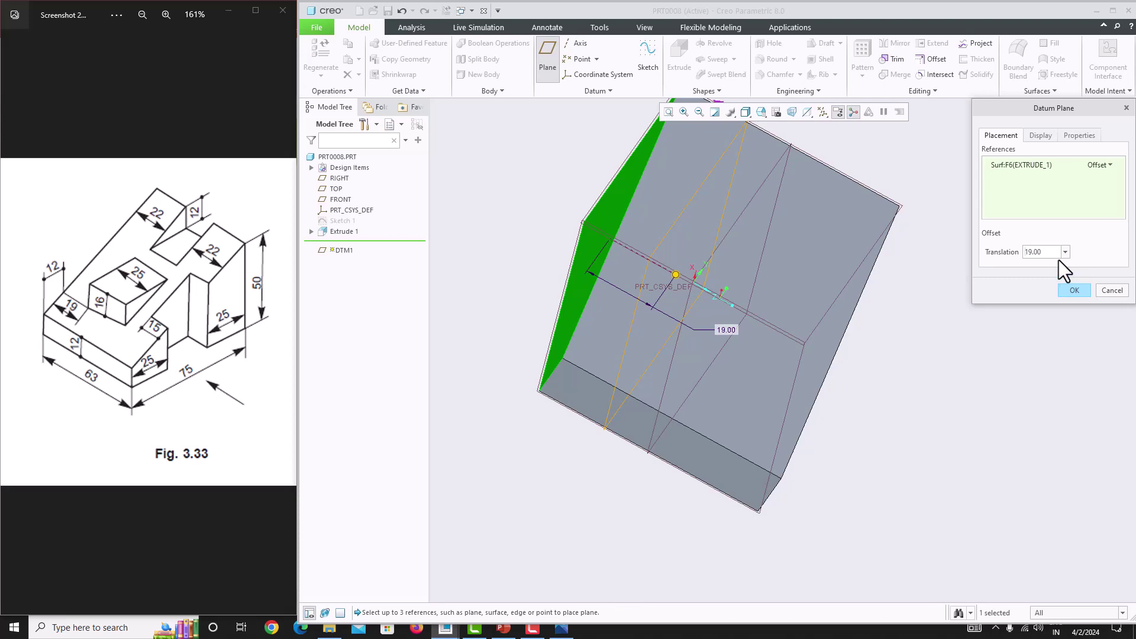
pyautogui.click(1072, 290)
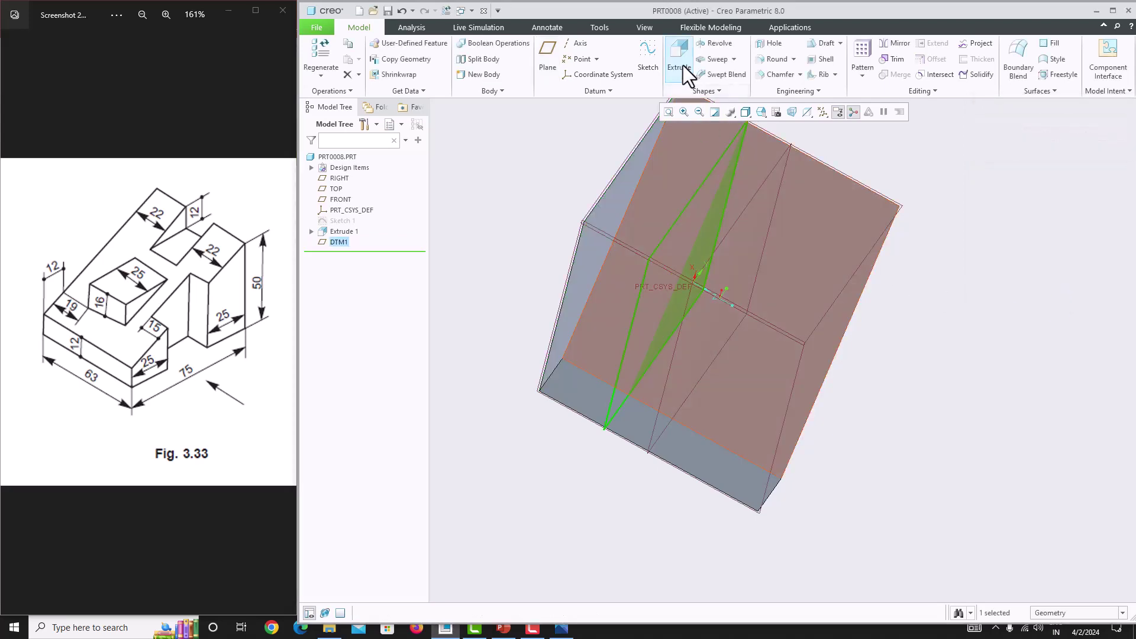
# Step: Start Sketch 2 on DTM1 and set its reference orientation to Right
pyautogui.click(650, 60)
pyautogui.click(808, 113)
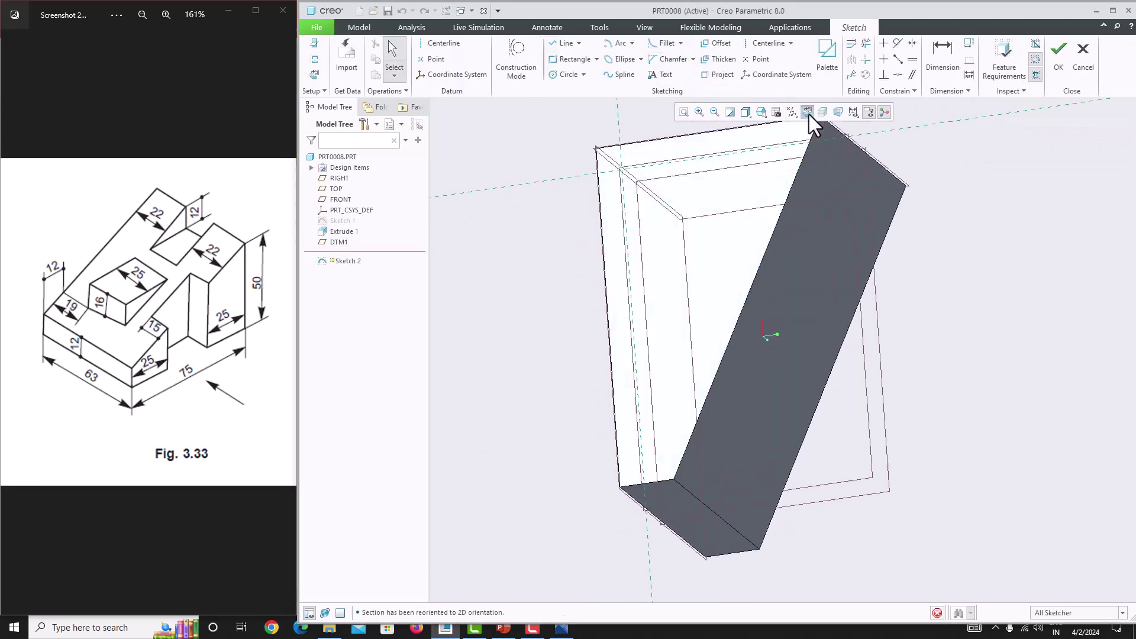
pyautogui.moveTo(934, 330)
pyautogui.mouseDown(button='middle')
pyautogui.moveTo(905, 330)
pyautogui.moveTo(829, 272)
pyautogui.moveTo(918, 246)
pyautogui.moveTo(866, 226)
pyautogui.mouseUp(button='middle')
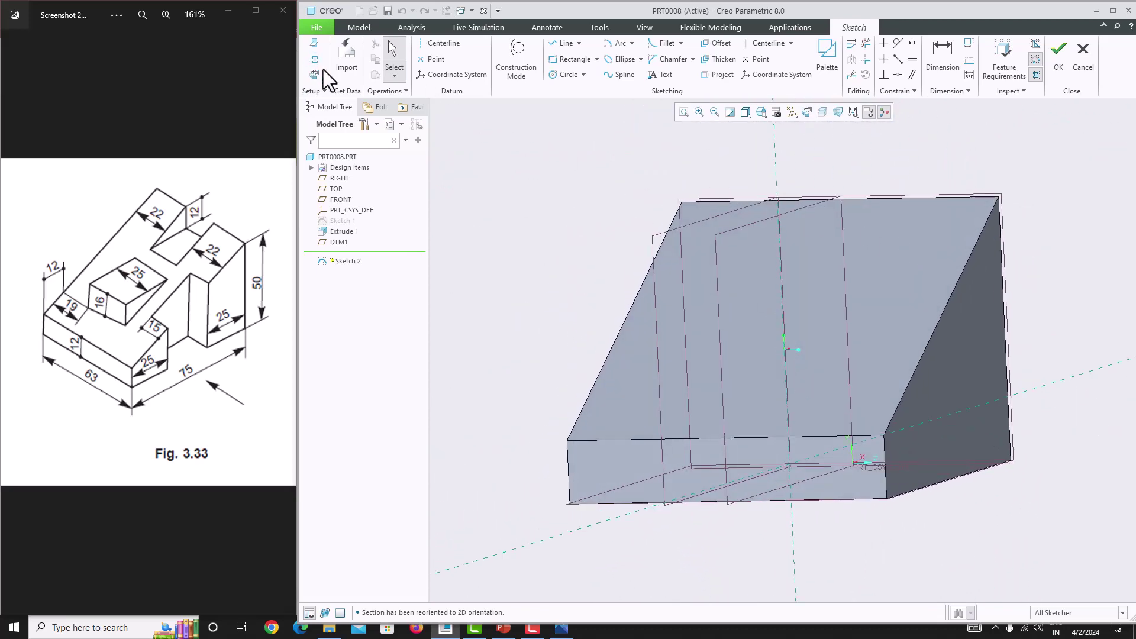
pyautogui.click(315, 45)
pyautogui.click(1042, 239)
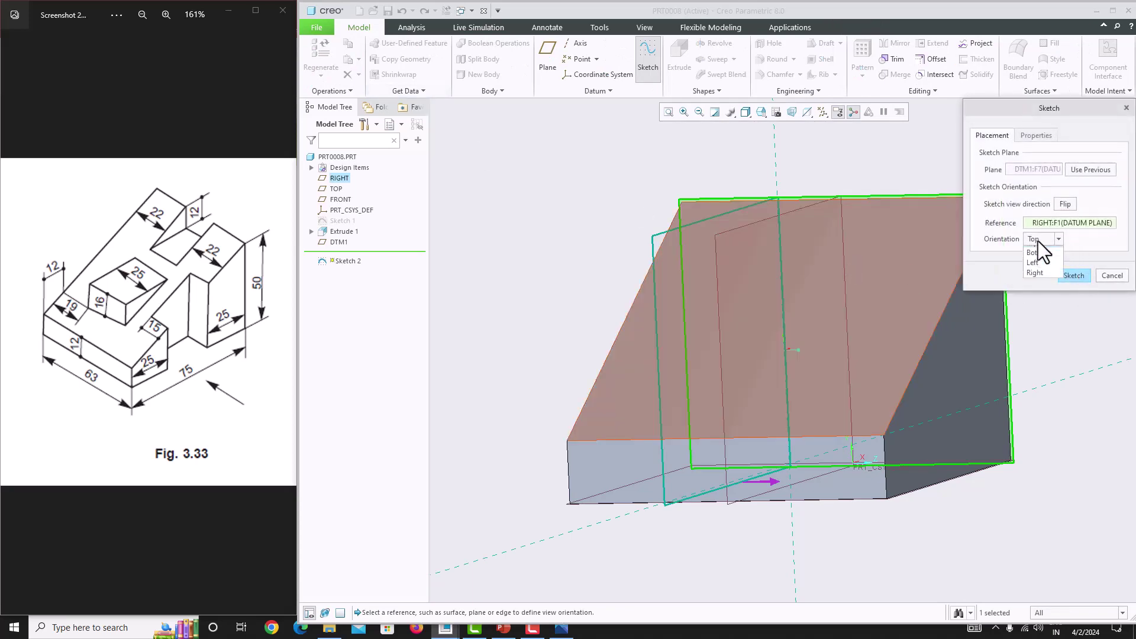
pyautogui.click(1036, 271)
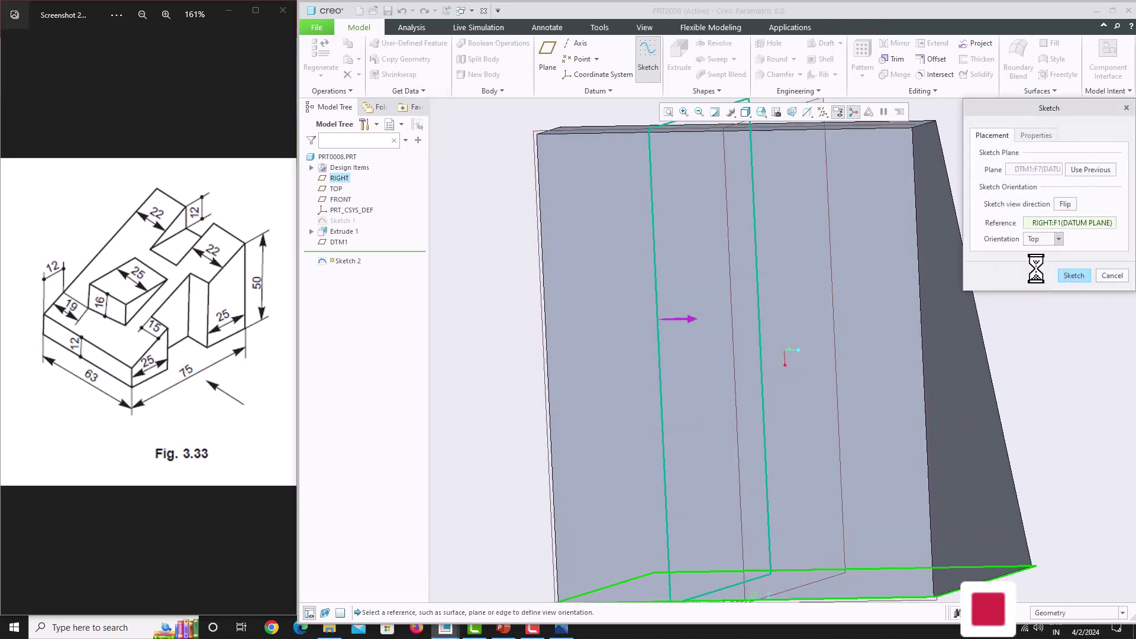
pyautogui.click(1042, 240)
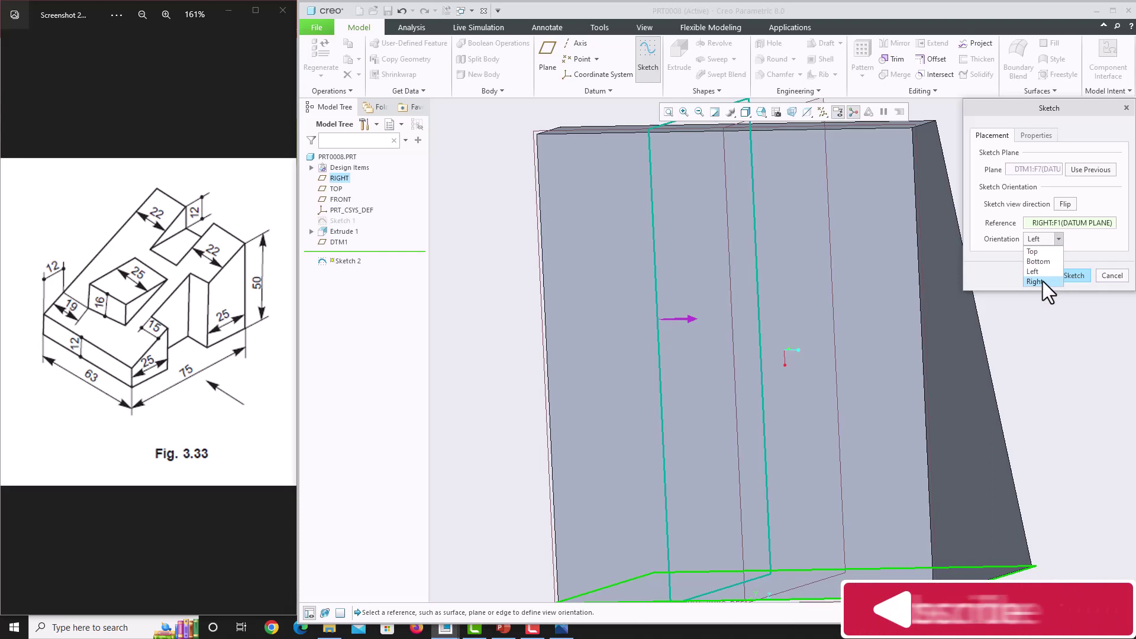
pyautogui.click(1043, 282)
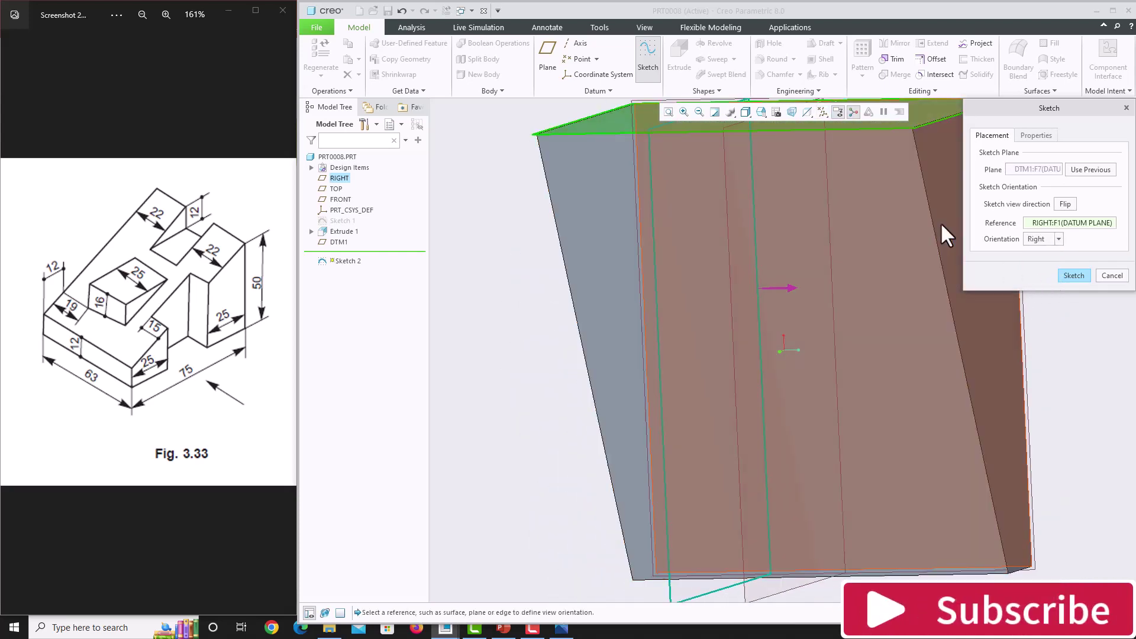
pyautogui.click(1073, 276)
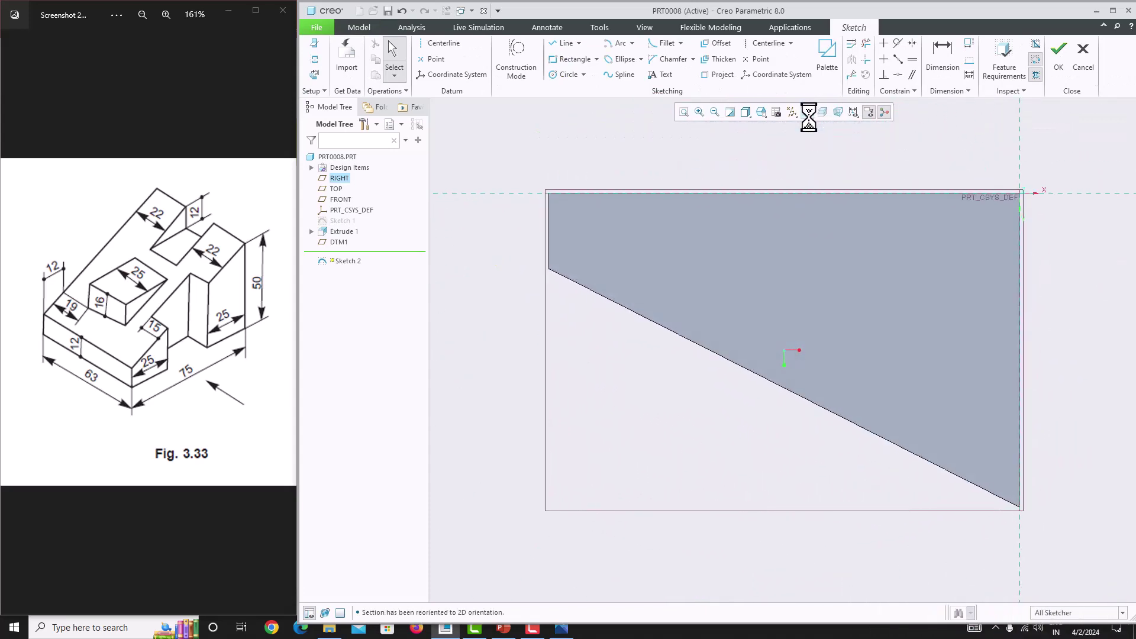
# Step: Revisit sketch setup and reapply the Right orientation for Sketch 2
pyautogui.moveTo(814, 320)
pyautogui.mouseDown(button='middle')
pyautogui.moveTo(862, 266)
pyautogui.moveTo(801, 304)
pyautogui.moveTo(814, 355)
pyautogui.moveTo(882, 317)
pyautogui.moveTo(801, 319)
pyautogui.moveTo(839, 398)
pyautogui.moveTo(866, 364)
pyautogui.mouseUp(button='middle')
pyautogui.click(315, 43)
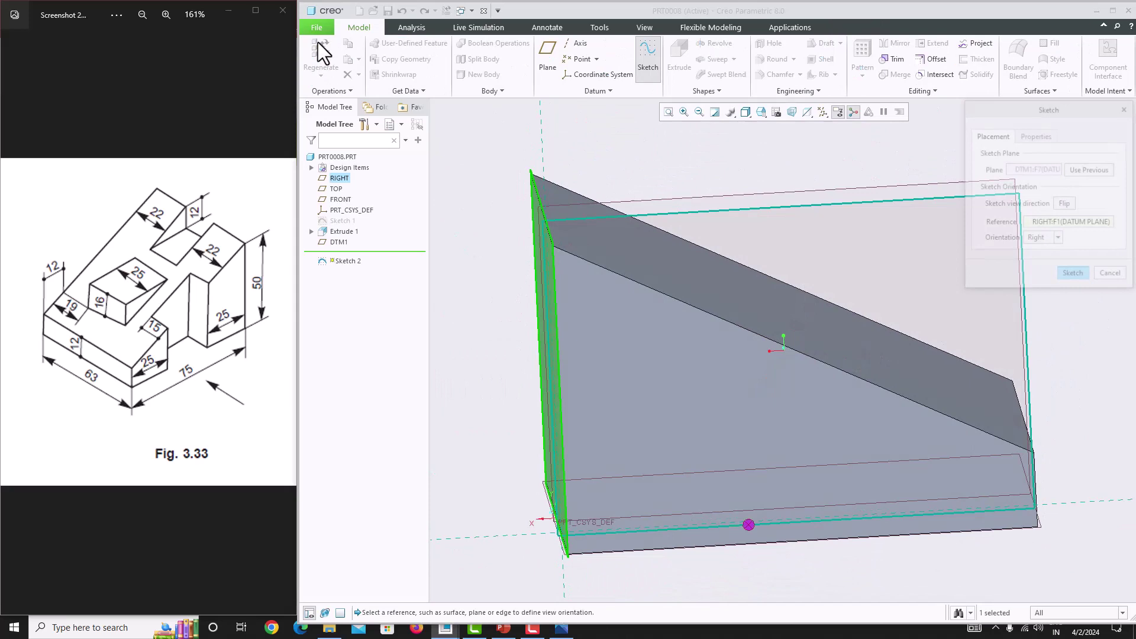
pyautogui.click(1052, 238)
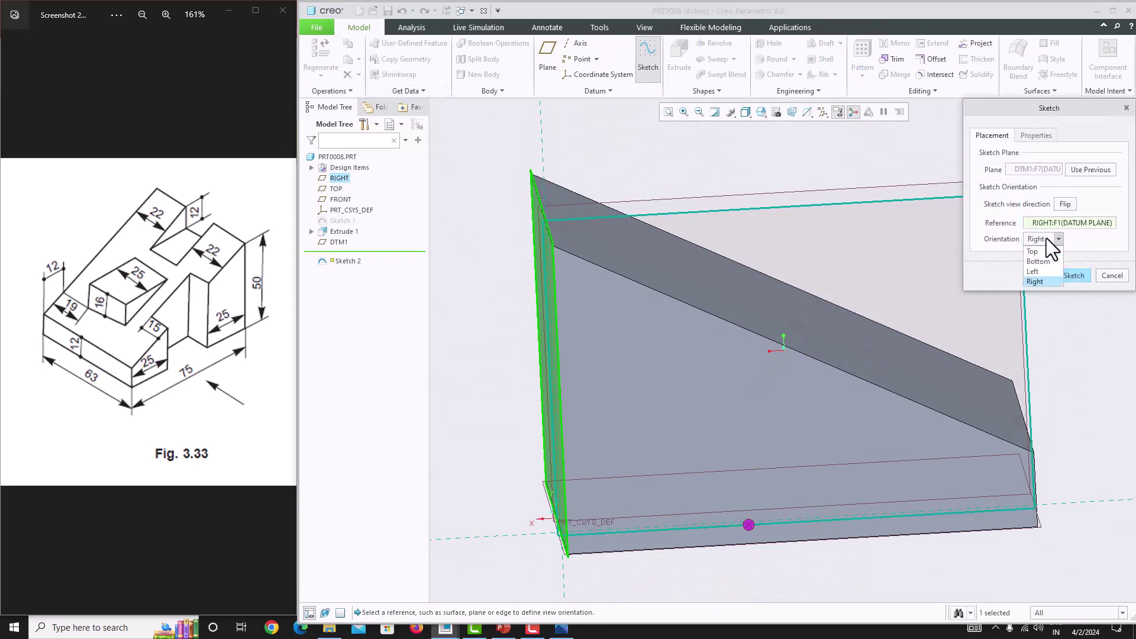
pyautogui.click(1033, 271)
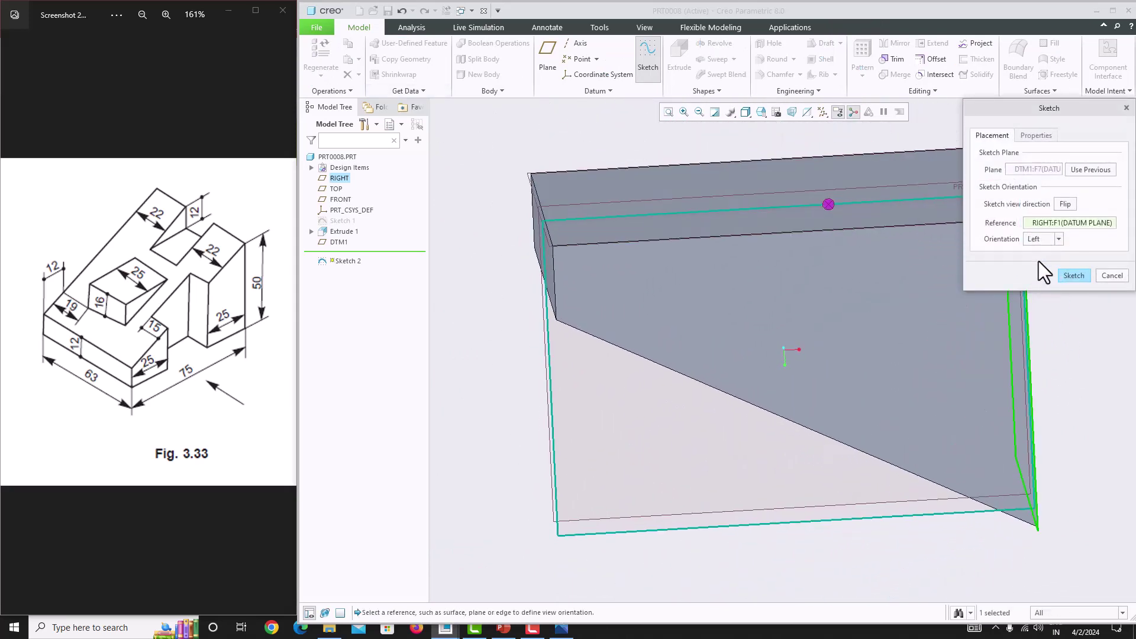
pyautogui.click(1039, 239)
pyautogui.click(1040, 281)
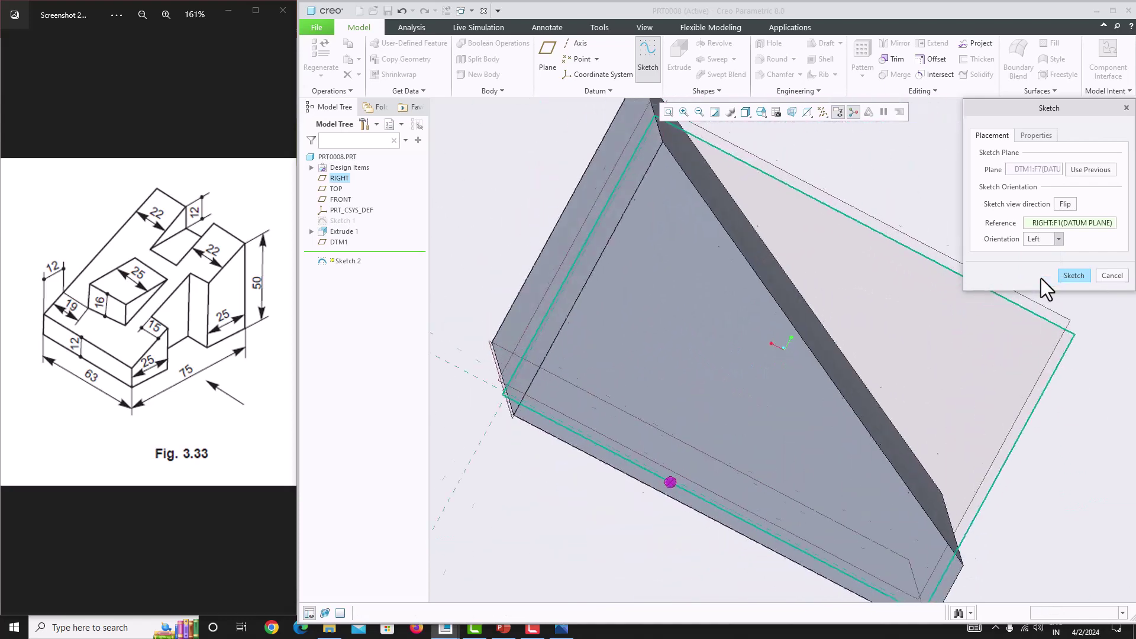
pyautogui.click(1075, 274)
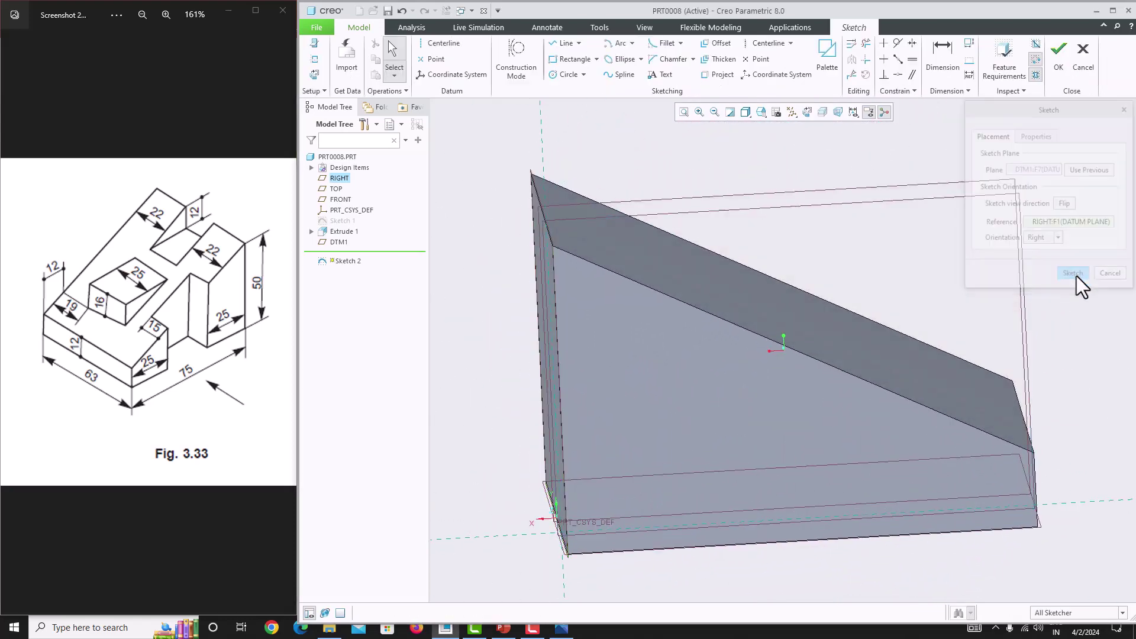
# Step: Confirm Right orientation once more and view Sketch 2 straight on
pyautogui.click(803, 113)
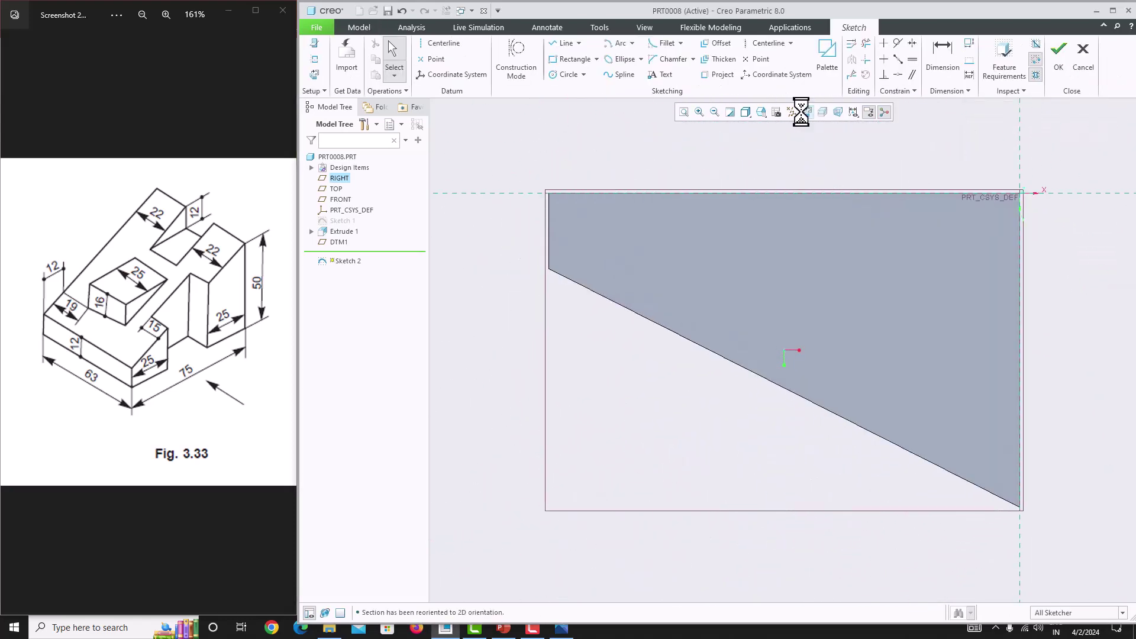
pyautogui.click(315, 43)
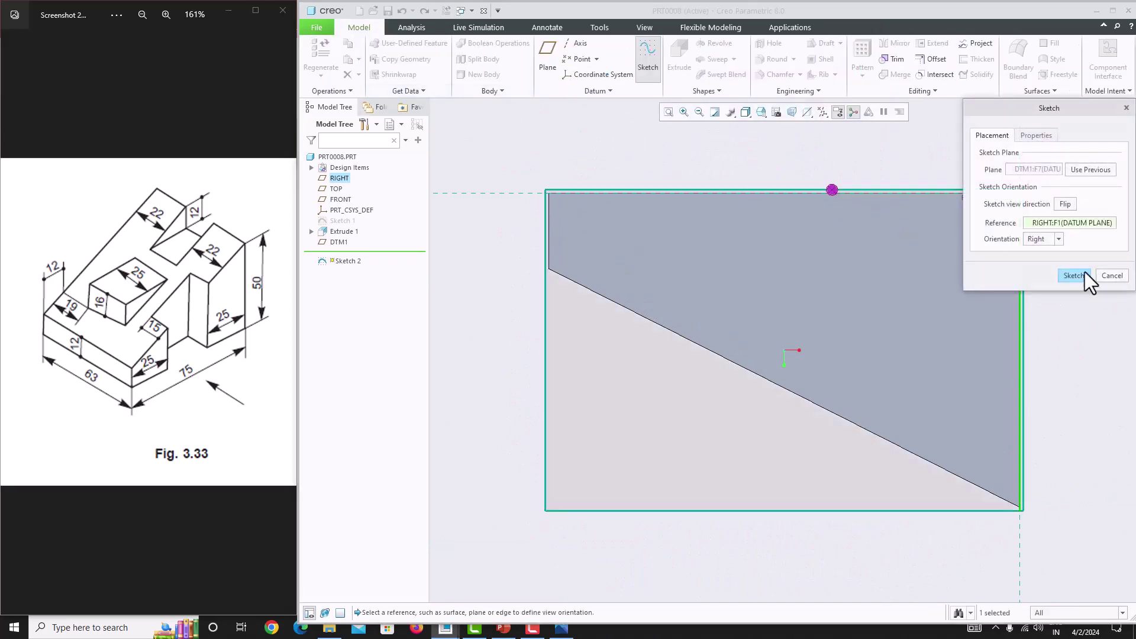
pyautogui.click(1046, 237)
pyautogui.click(1042, 270)
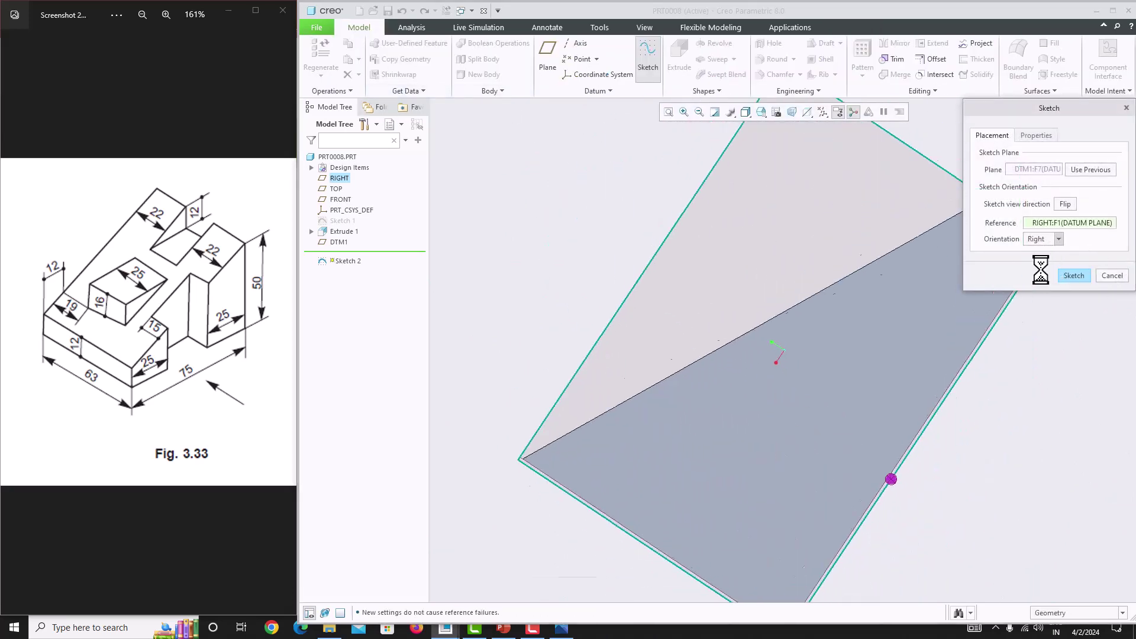
pyautogui.click(1073, 275)
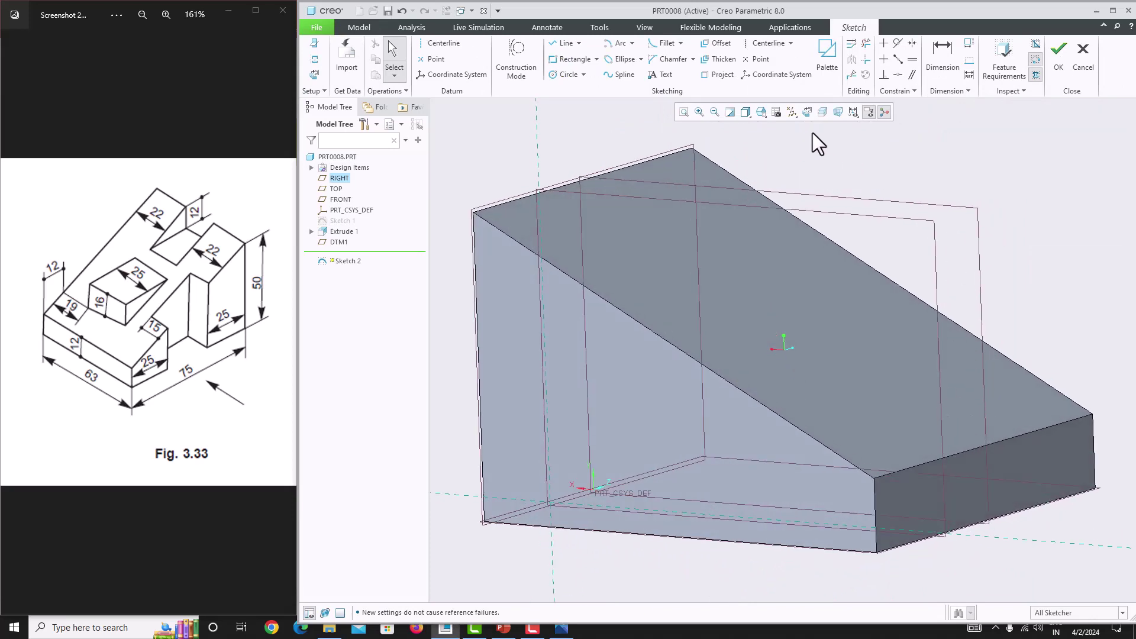
pyautogui.click(804, 115)
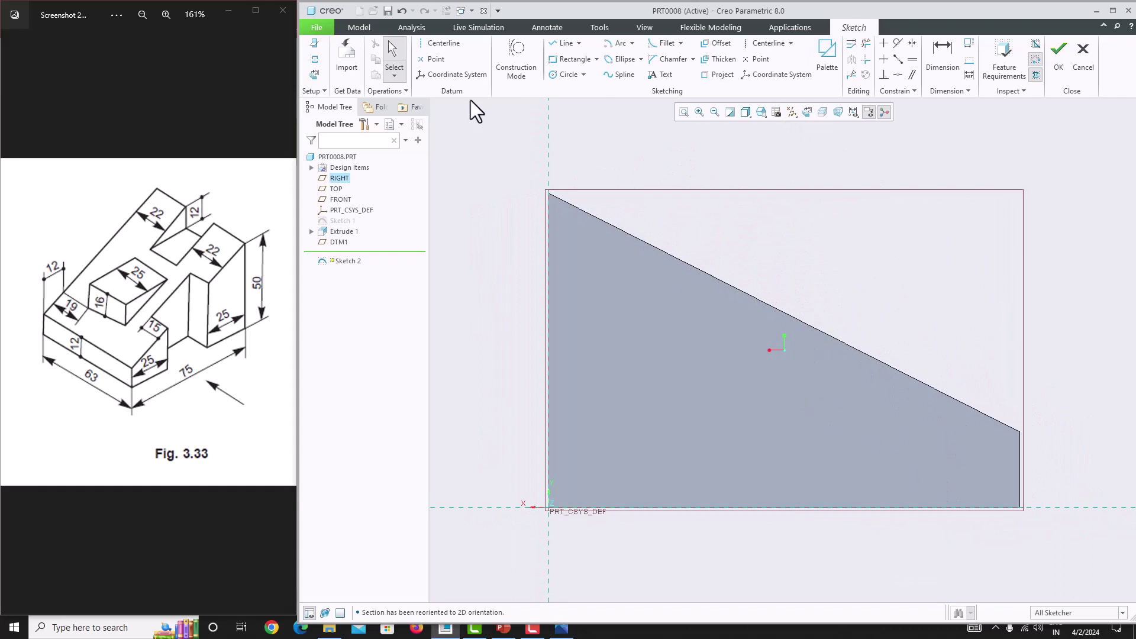
# Step: Add the slanted top edge and right vertical edge as sketch references
pyautogui.click(314, 59)
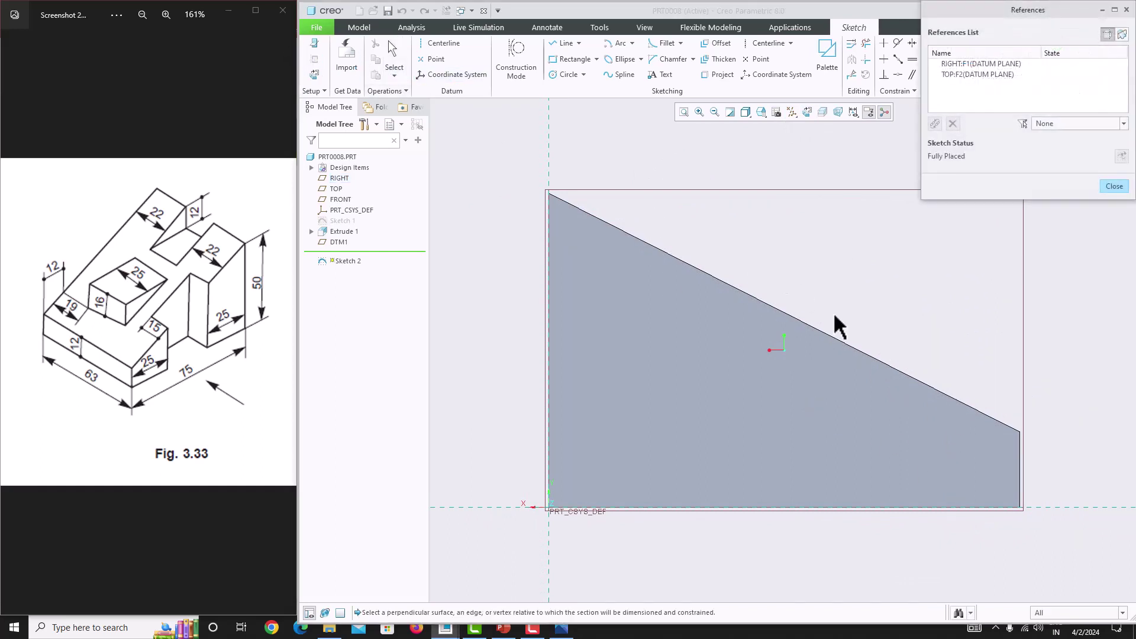
pyautogui.click(856, 355)
pyautogui.click(1021, 456)
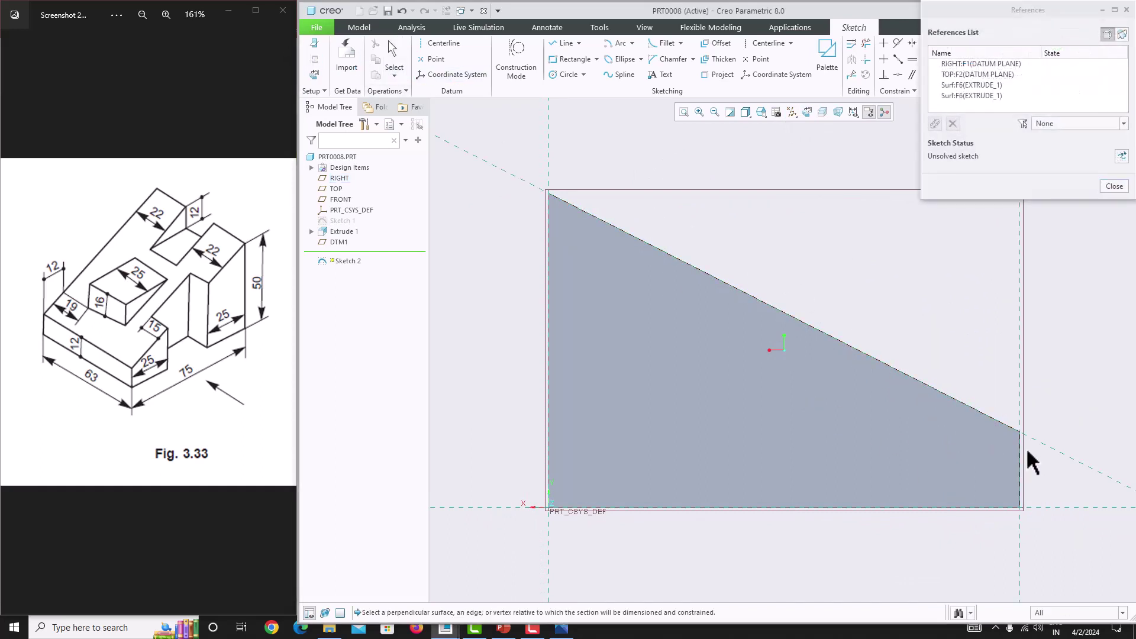
pyautogui.click(1115, 188)
# Step: Draw a closed right triangle sitting on the slanted edge
pyautogui.click(563, 43)
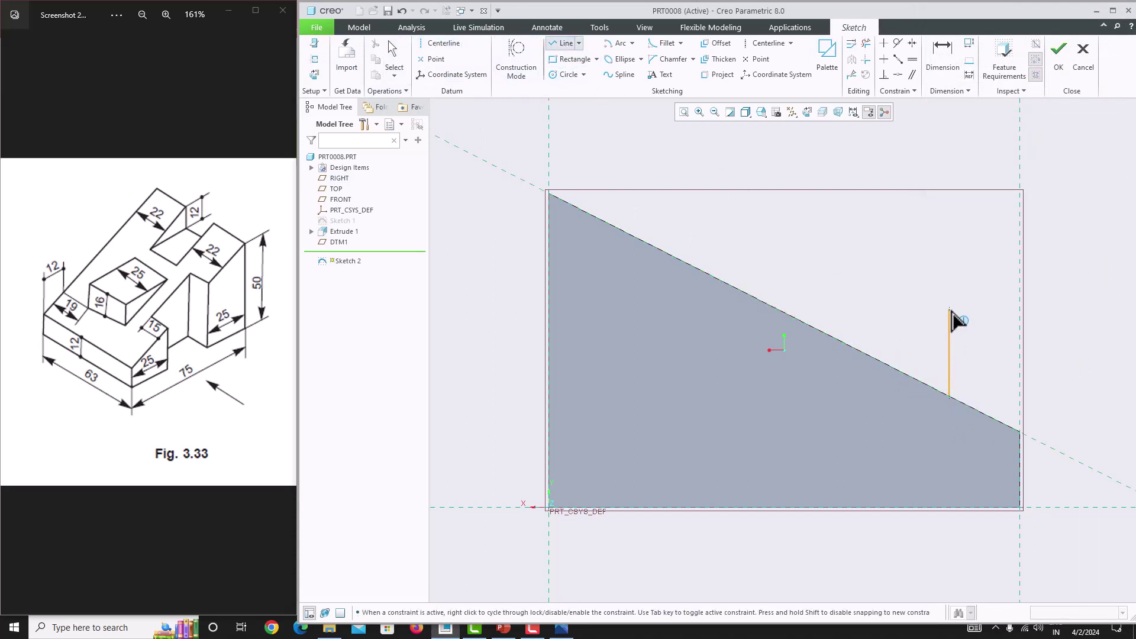
pyautogui.click(949, 310)
pyautogui.click(780, 310)
pyautogui.click(949, 395)
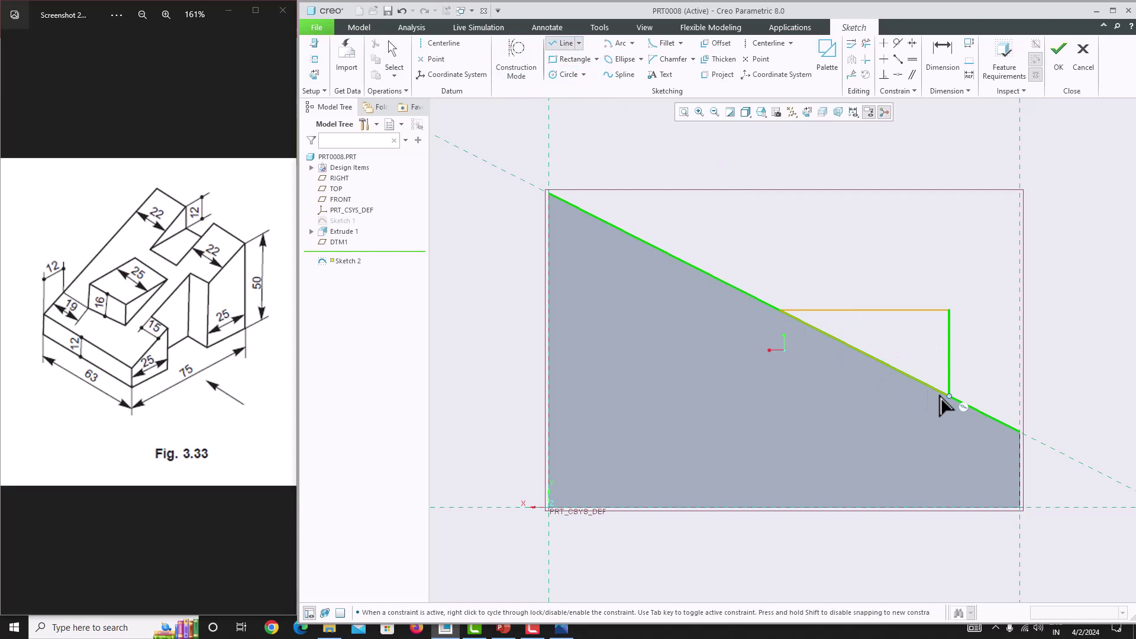
pyautogui.middleClick(987, 339)
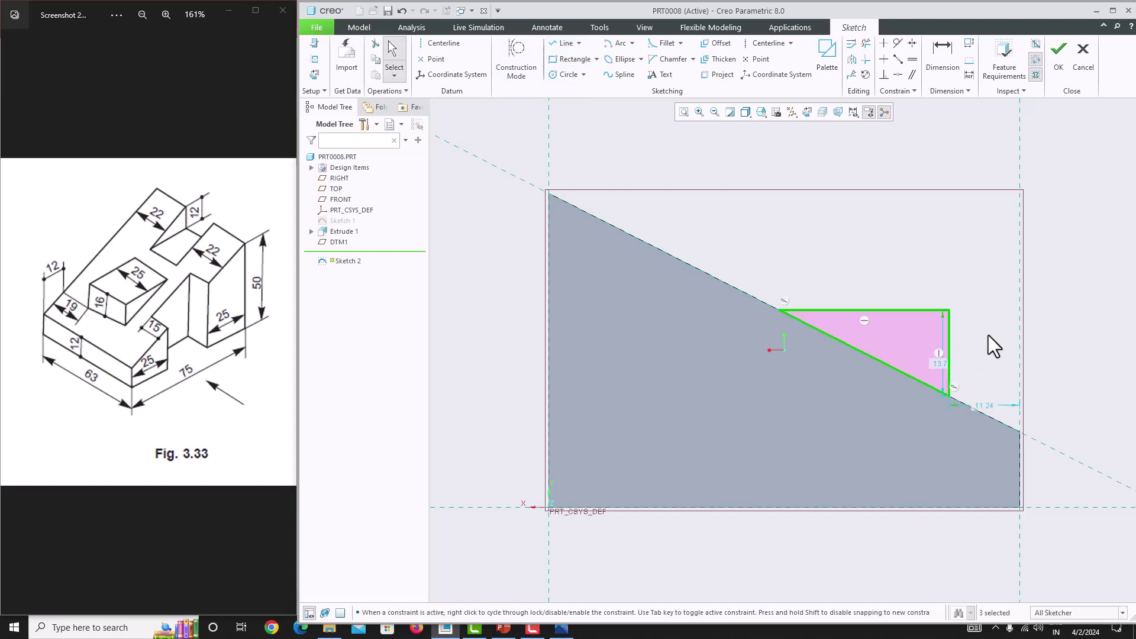
# Step: Dimension the triangle 16 tall and 12 from the right edge
pyautogui.doubleClick(940, 363)
pyautogui.write('16')
pyautogui.press('Return')
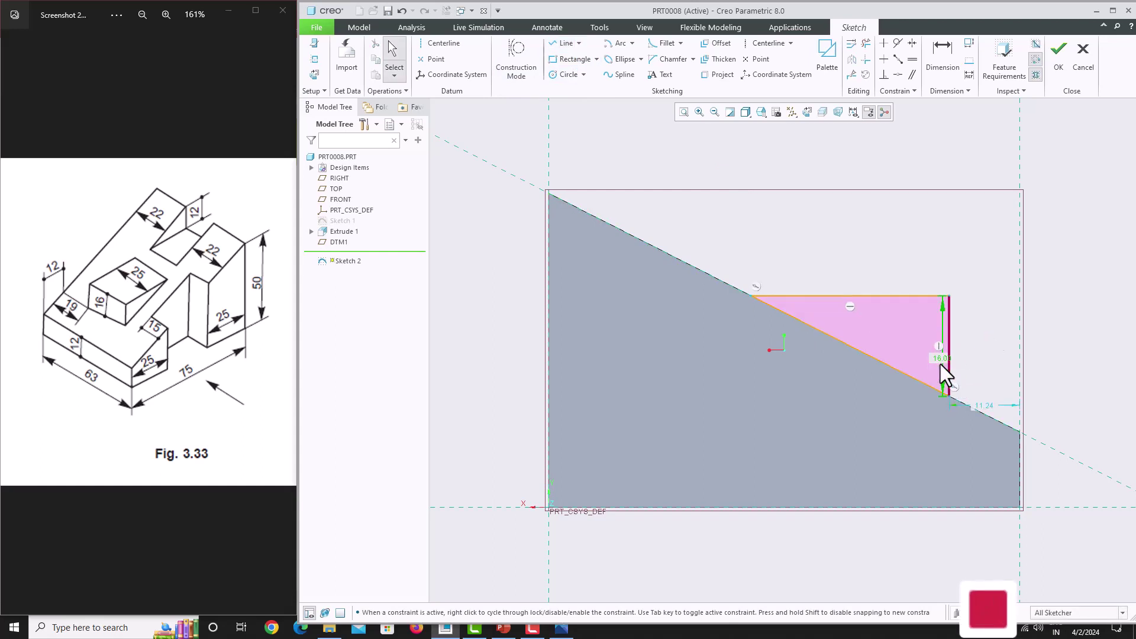
pyautogui.doubleClick(993, 403)
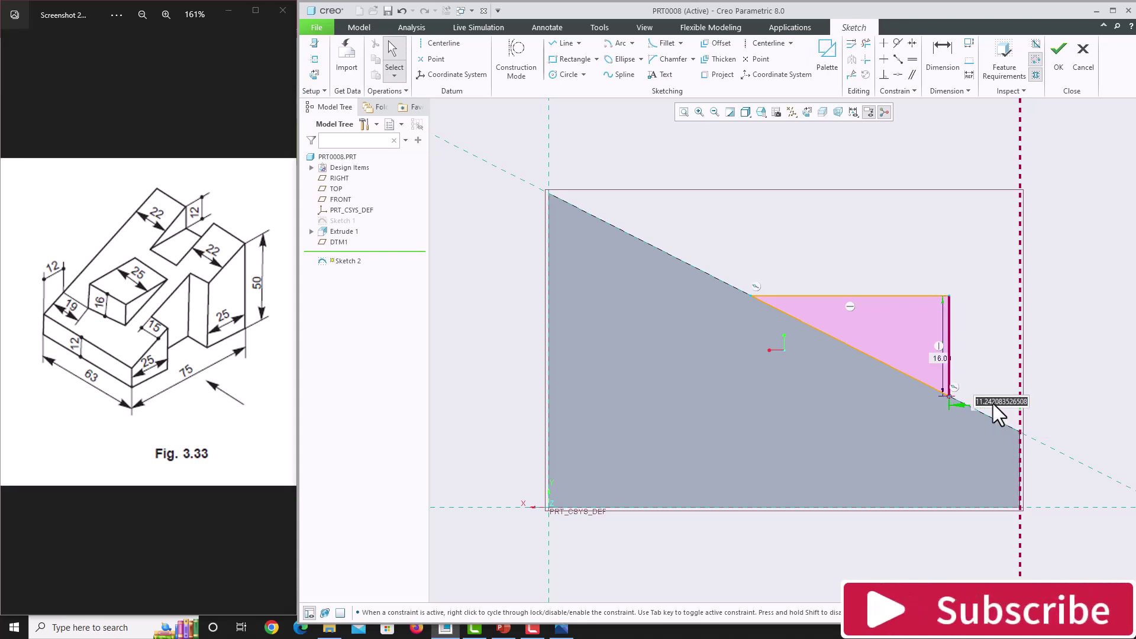
pyautogui.write('12')
pyautogui.press('Return')
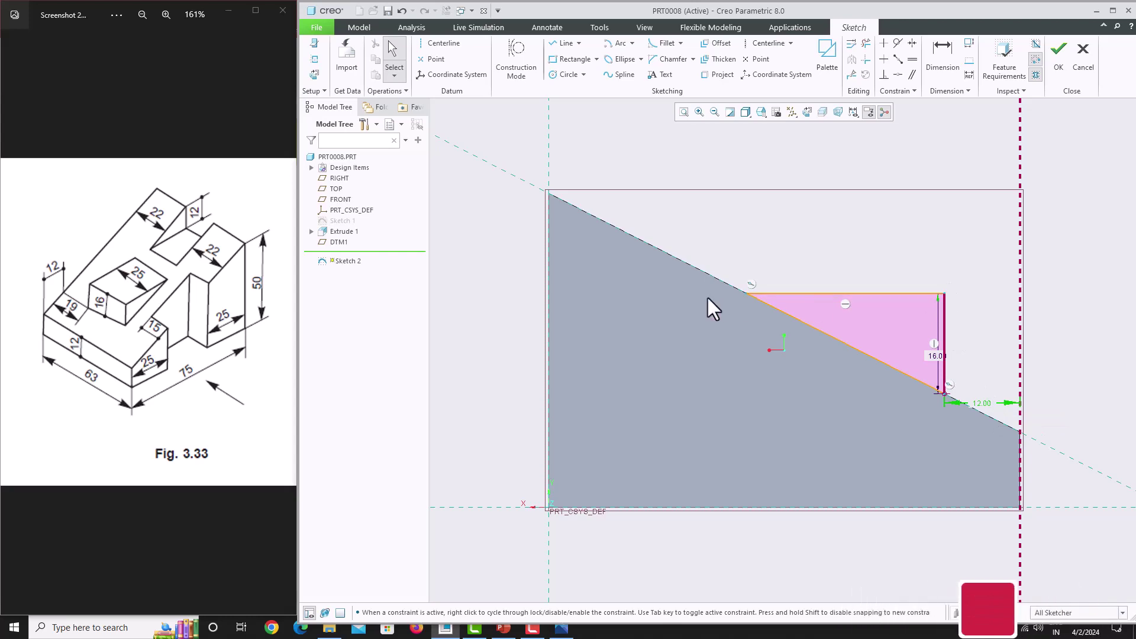
# Step: Finish Sketch 2 and extrude the triangle 25 deep in the flipped direction
pyautogui.click(1063, 59)
pyautogui.click(679, 64)
pyautogui.moveTo(716, 130); pyautogui.dragTo(760, 260, button='middle')
pyautogui.click(788, 363)
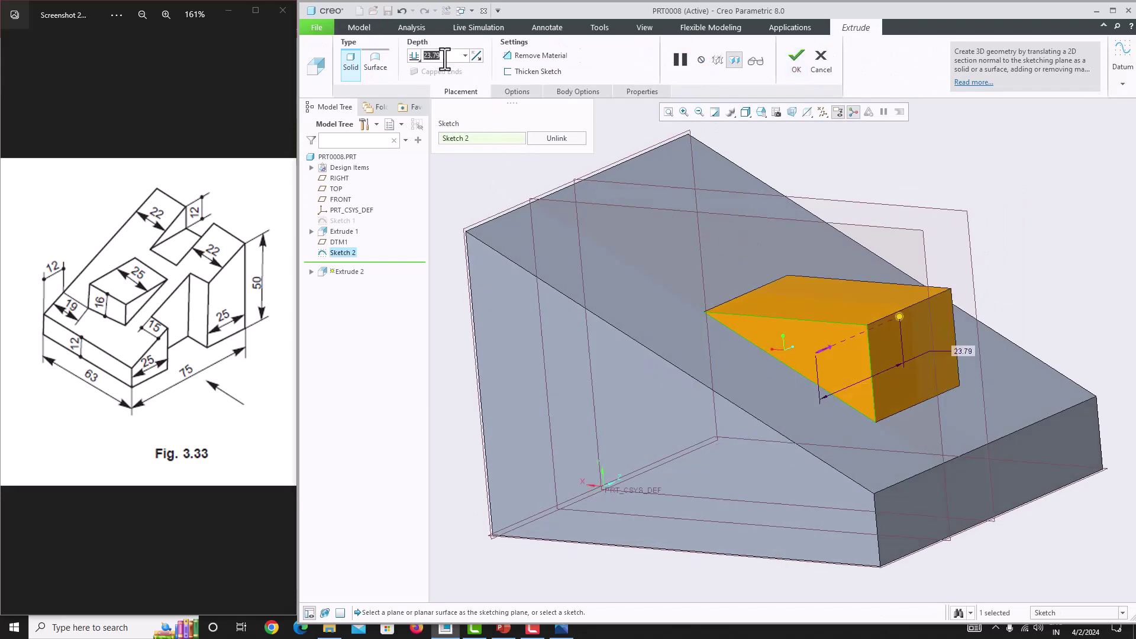
pyautogui.write('25')
pyautogui.press('Return')
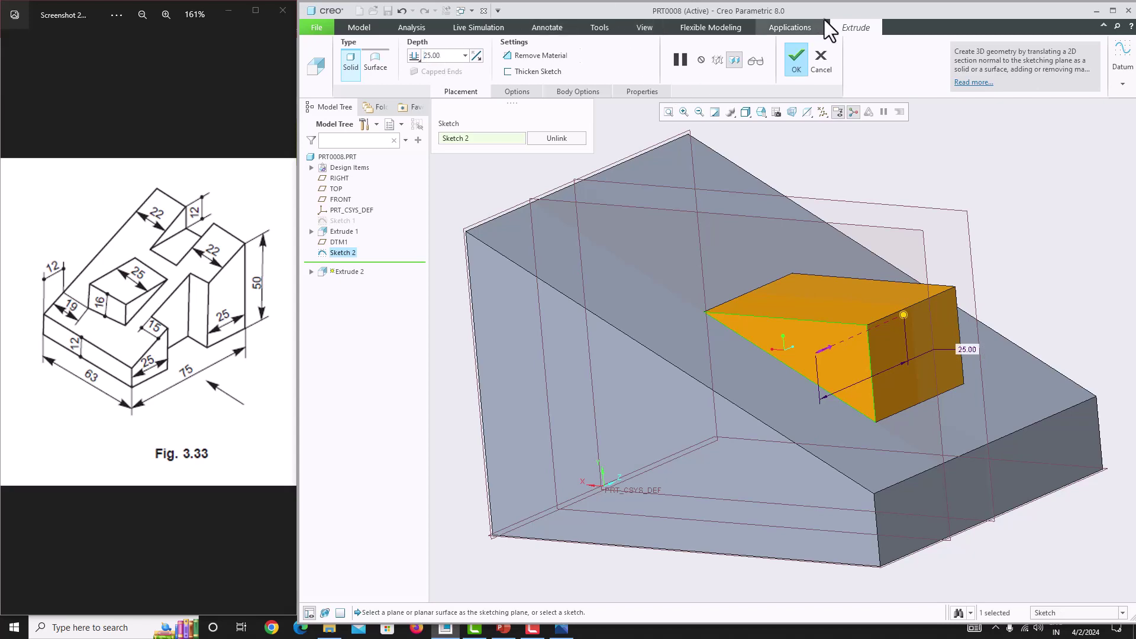
pyautogui.click(796, 59)
pyautogui.moveTo(812, 293); pyautogui.dragTo(733, 353, button='middle')
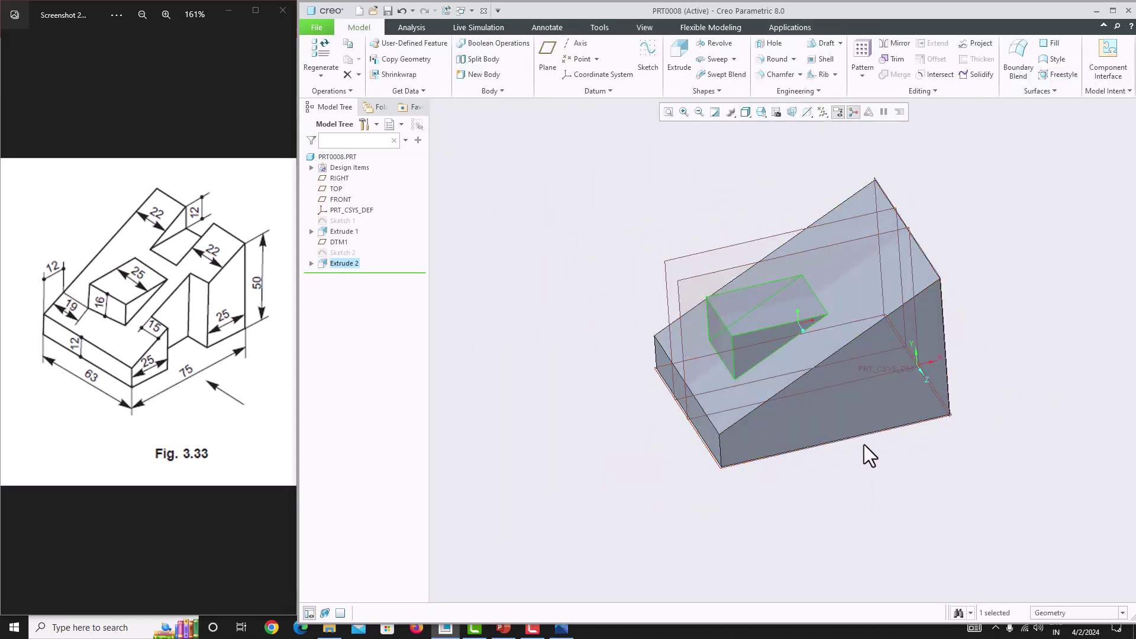
# Step: Start Sketch 3 on the base's bottom face, viewed flat, with that face's top edge as reference
pyautogui.moveTo(677, 430); pyautogui.dragTo(815, 349, button='middle')
pyautogui.click(835, 337)
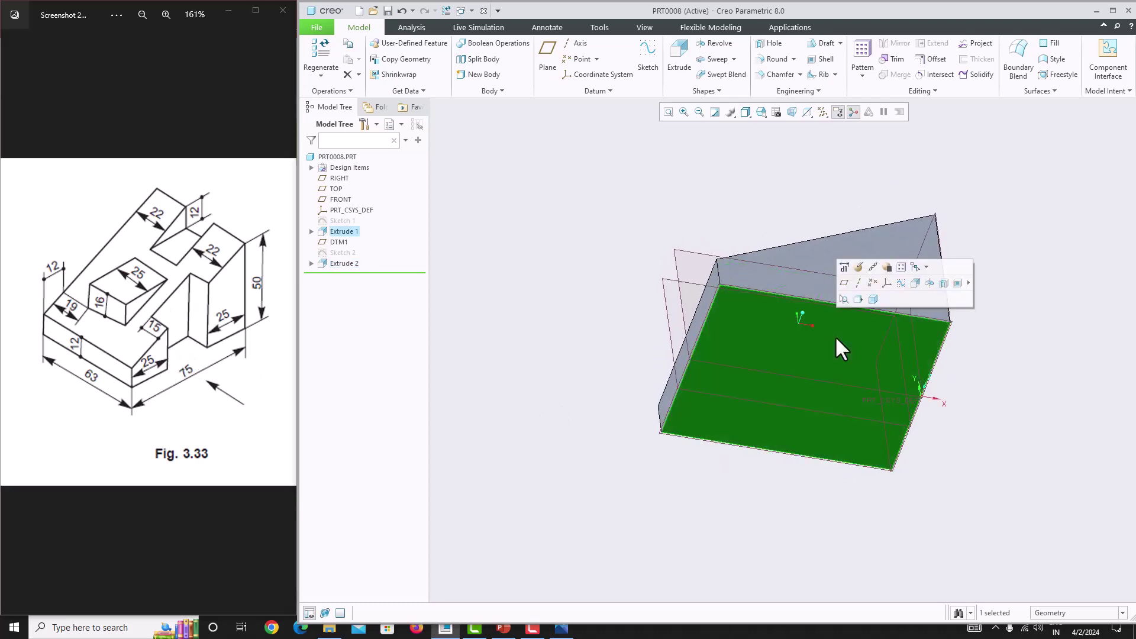
pyautogui.click(651, 59)
pyautogui.click(812, 116)
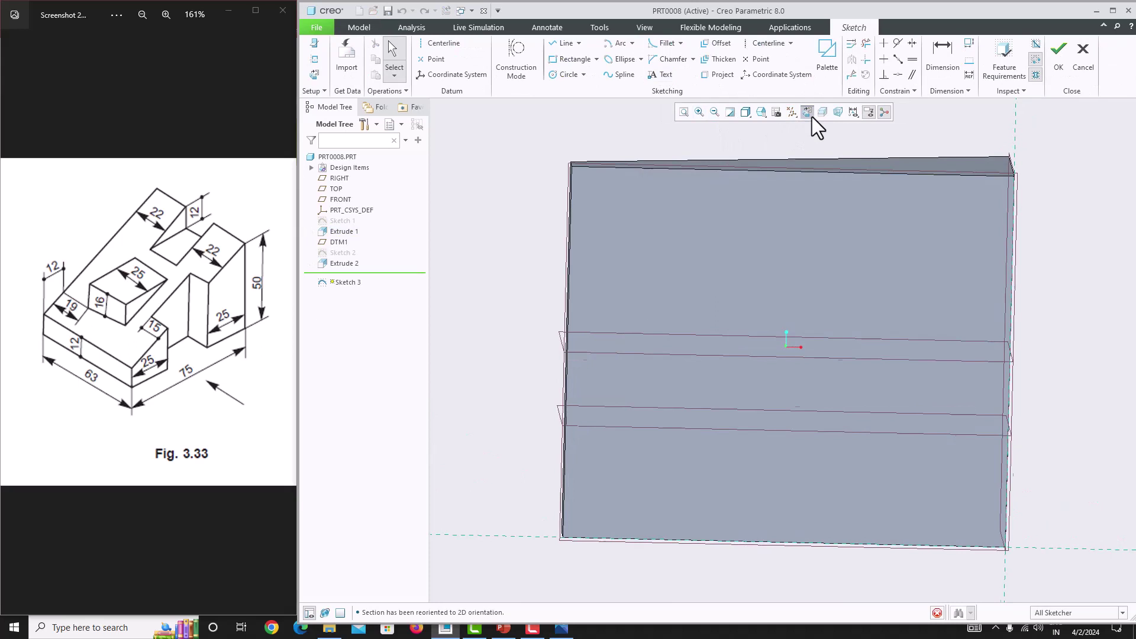
pyautogui.click(315, 60)
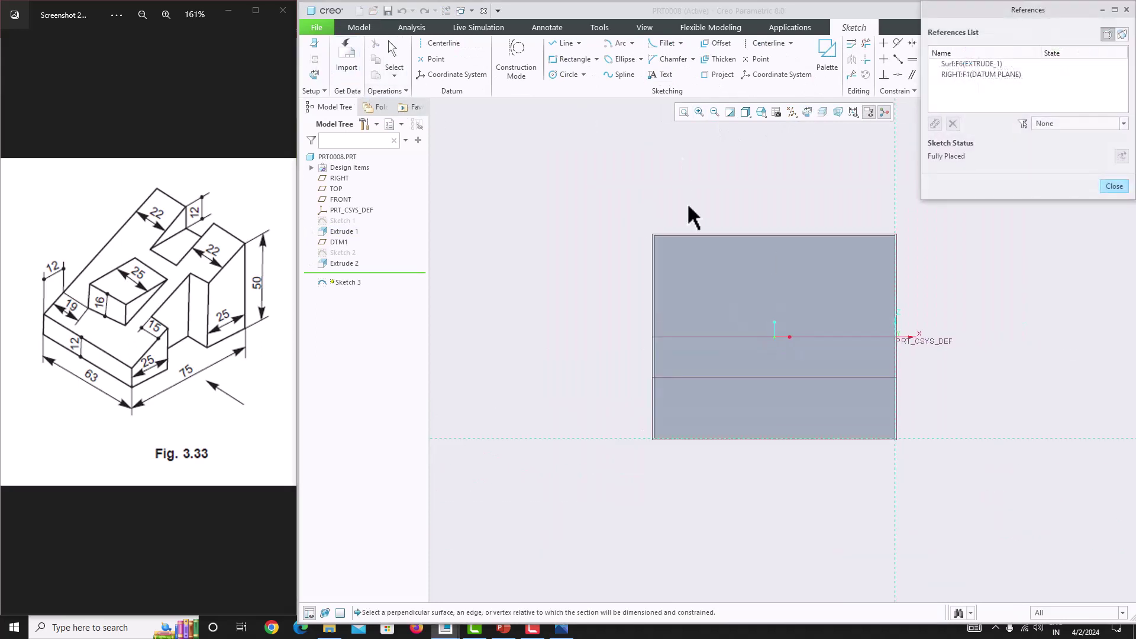
pyautogui.click(719, 233)
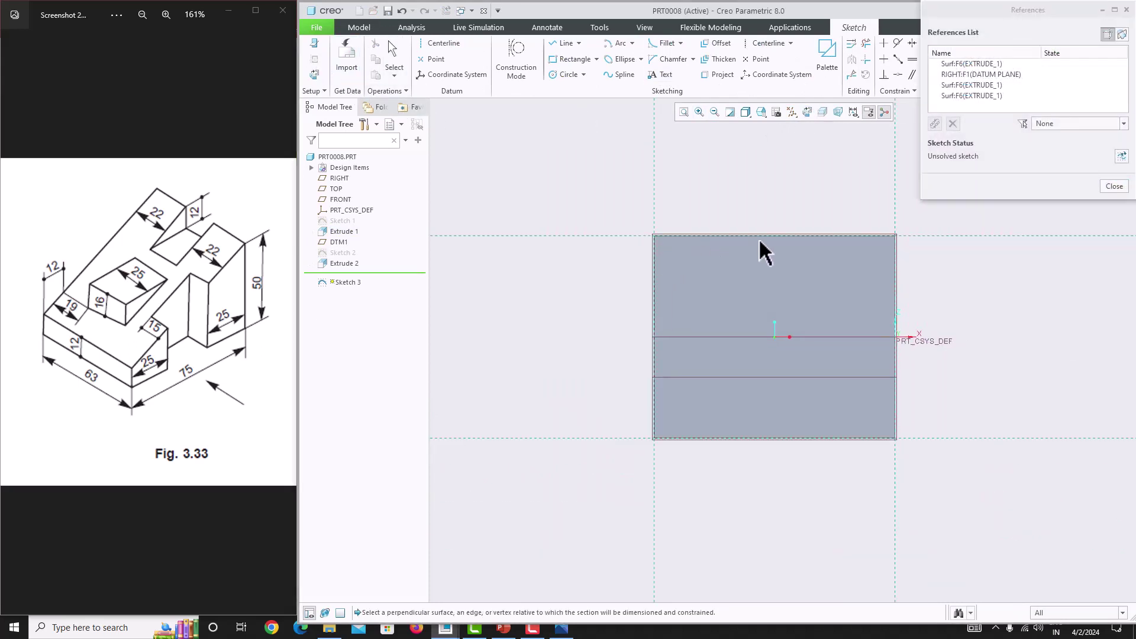
pyautogui.middleClick(1082, 190)
pyautogui.scroll(-5, 822, 217)
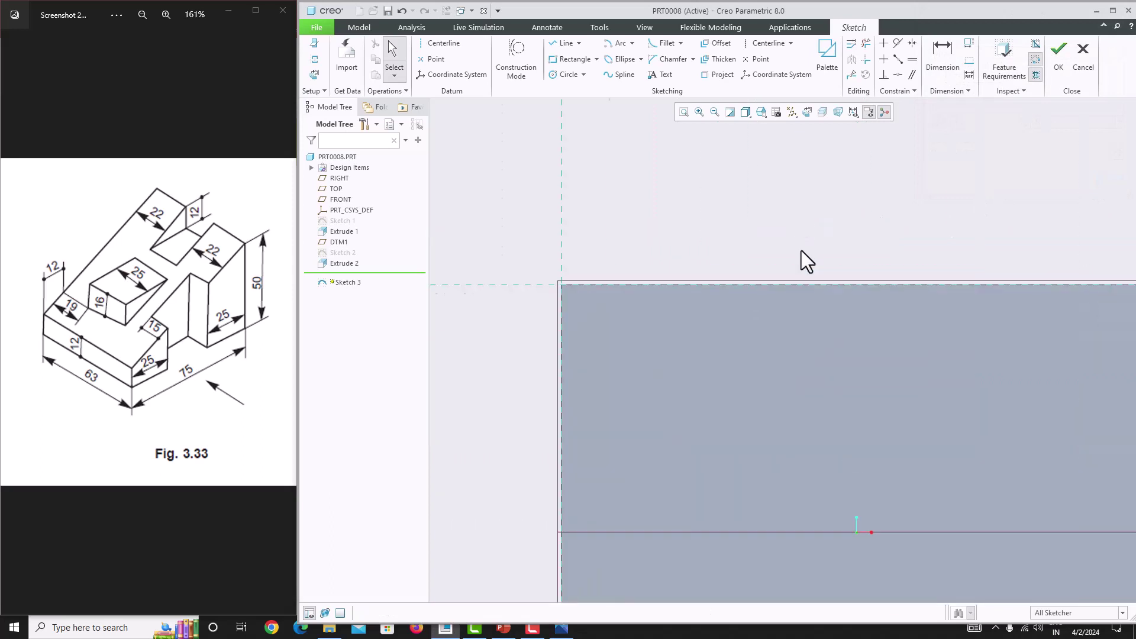
# Step: Draw a rectangle with its first corner on the part's top edge
pyautogui.click(569, 59)
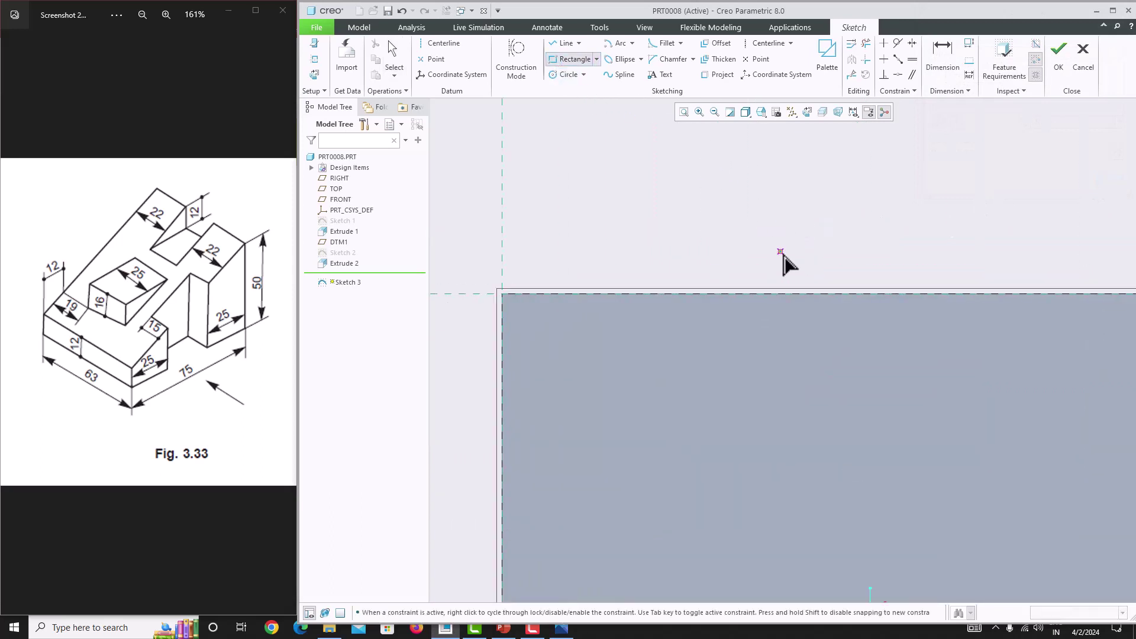
pyautogui.click(760, 295)
pyautogui.click(1000, 360)
pyautogui.middleClick(900, 251)
pyautogui.scroll(3, 819, 245)
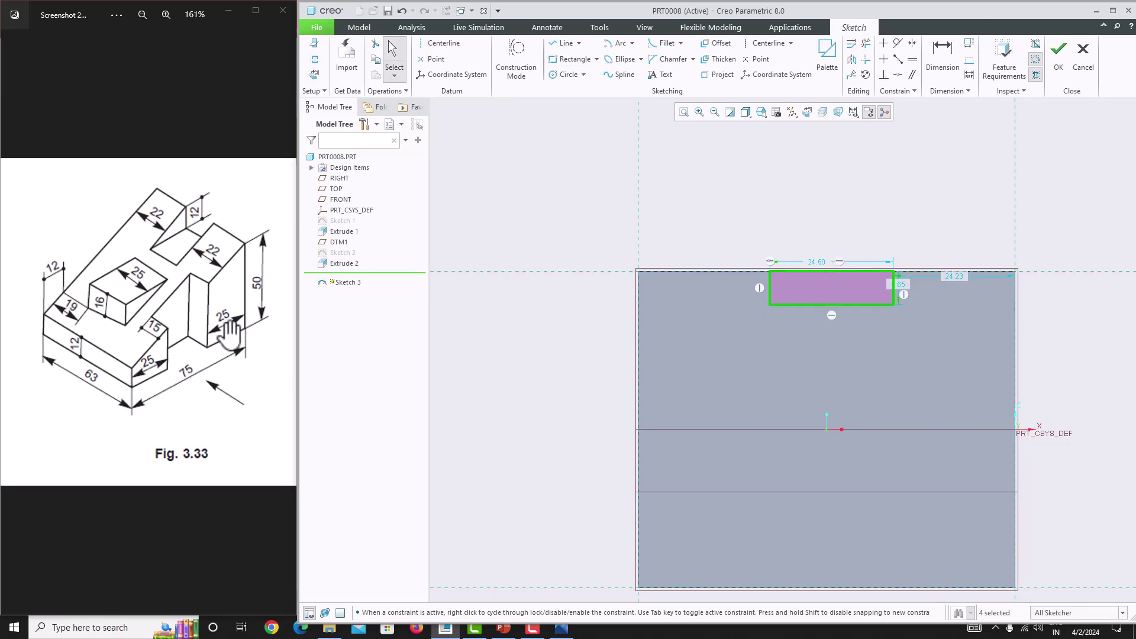
# Step: Dimension the rectangle 25 from the left and right edges and 15 tall, then finish the sketch
pyautogui.click(942, 56)
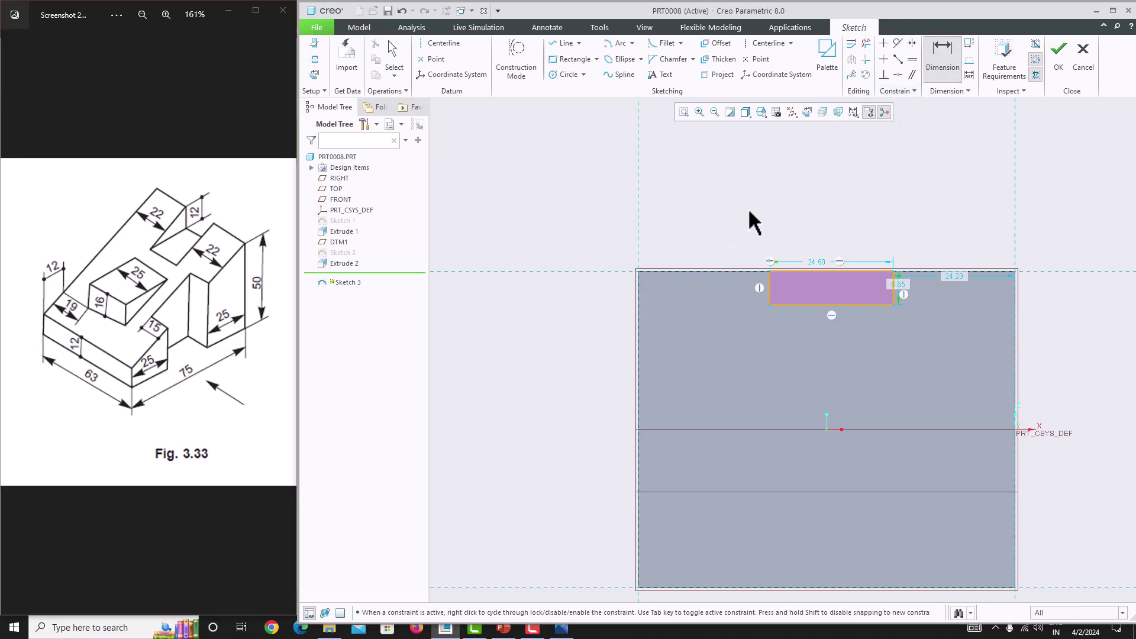
pyautogui.click(641, 291)
pyautogui.middleClick(665, 290)
pyautogui.write('25')
pyautogui.press('Return')
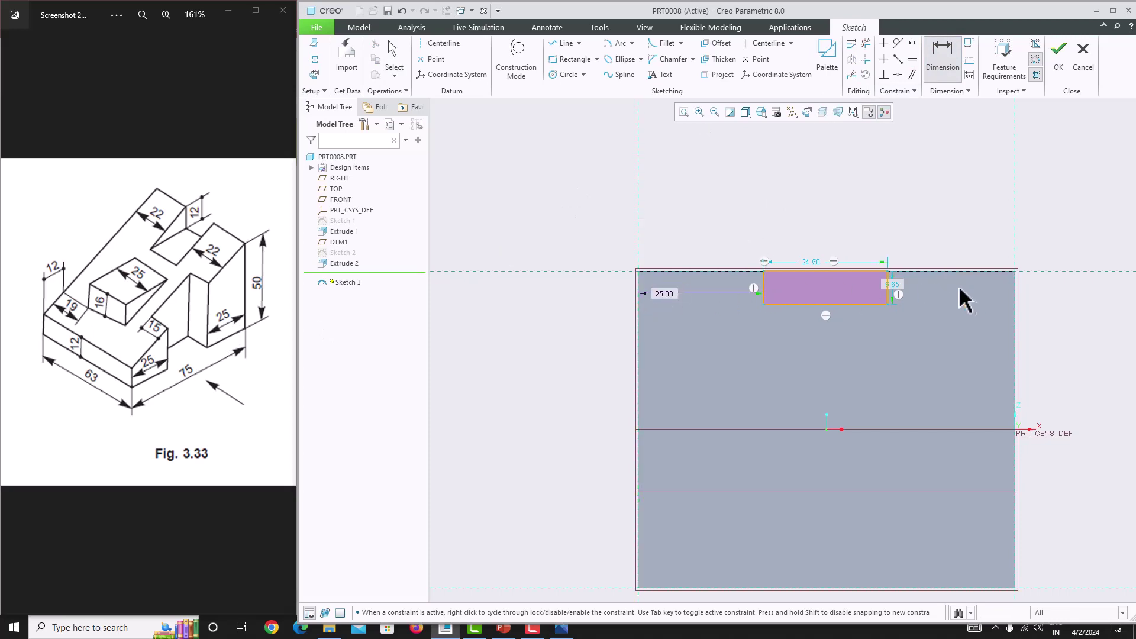
pyautogui.click(1013, 298)
pyautogui.middleClick(962, 293)
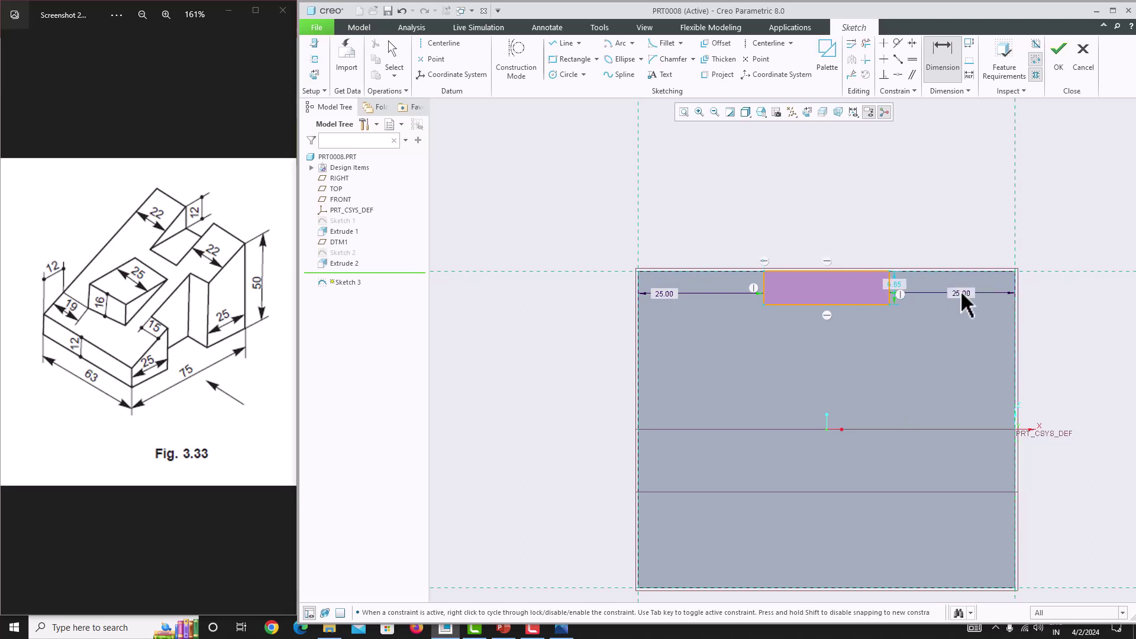
pyautogui.doubleClick(895, 284)
pyautogui.write('15')
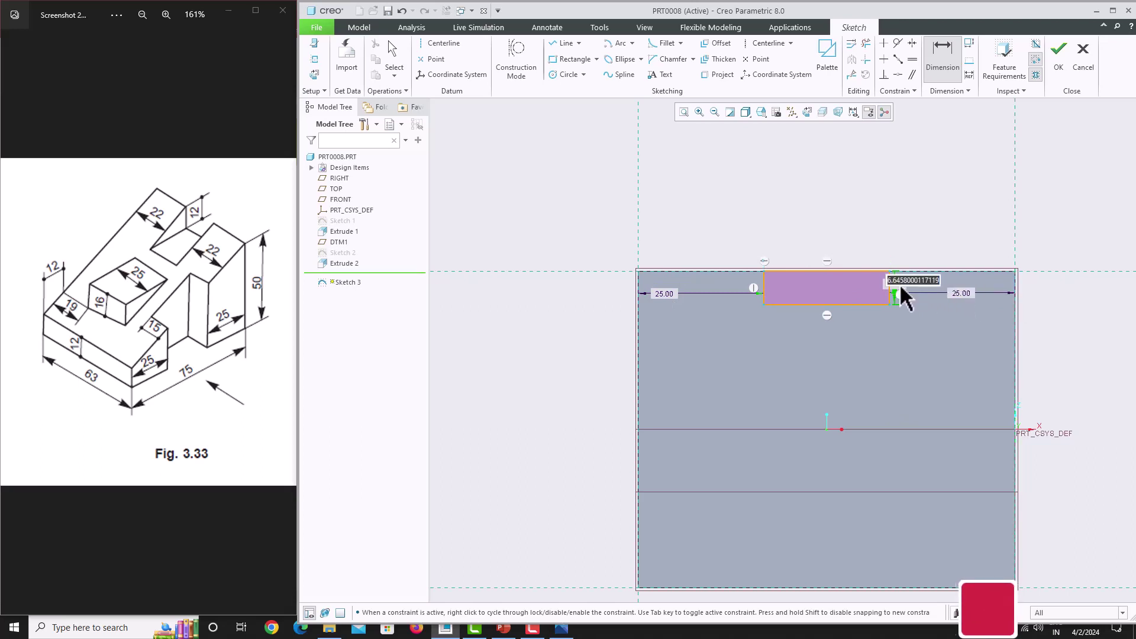
pyautogui.press('Return')
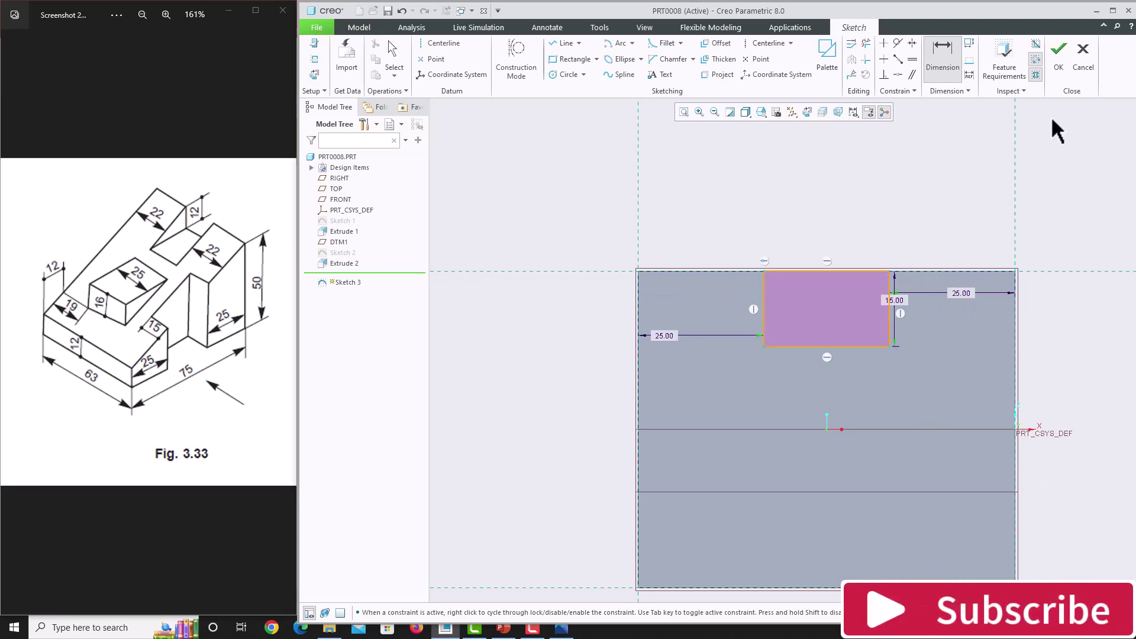
pyautogui.click(1056, 82)
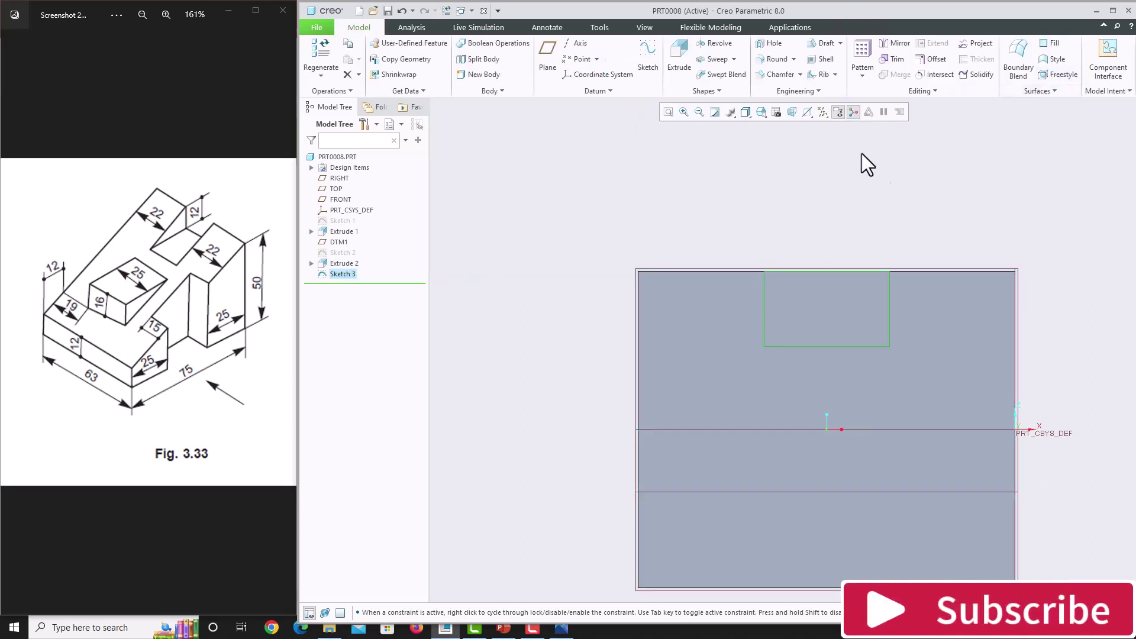
# Step: Cut Sketch 3's rectangle through the part with To Next depth, forming the slot
pyautogui.click(679, 53)
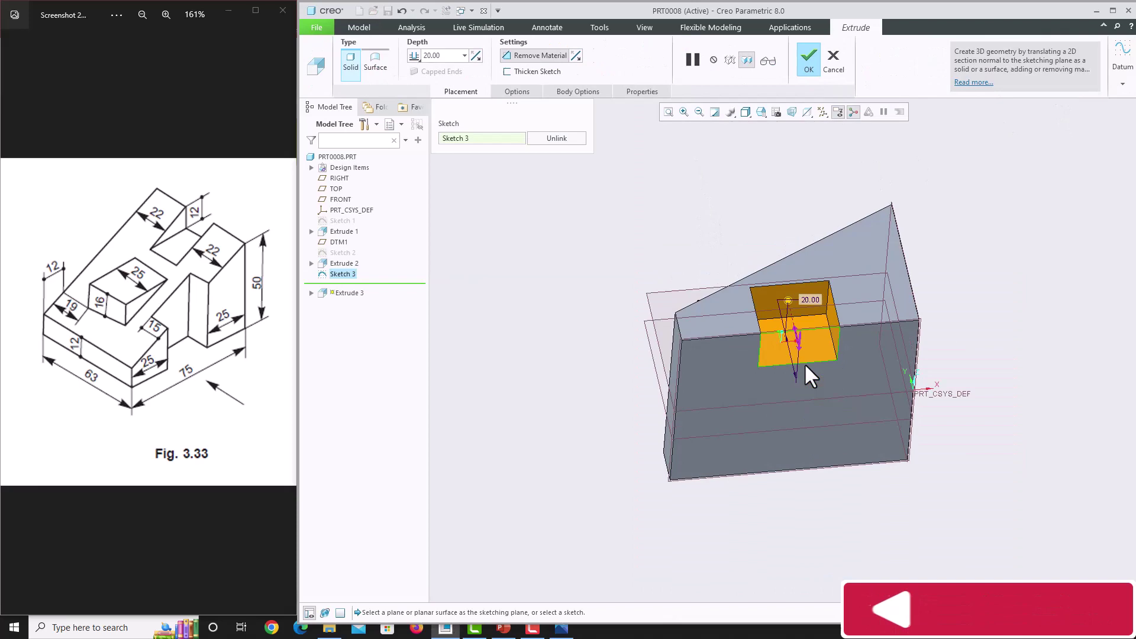
pyautogui.click(414, 56)
pyautogui.click(435, 94)
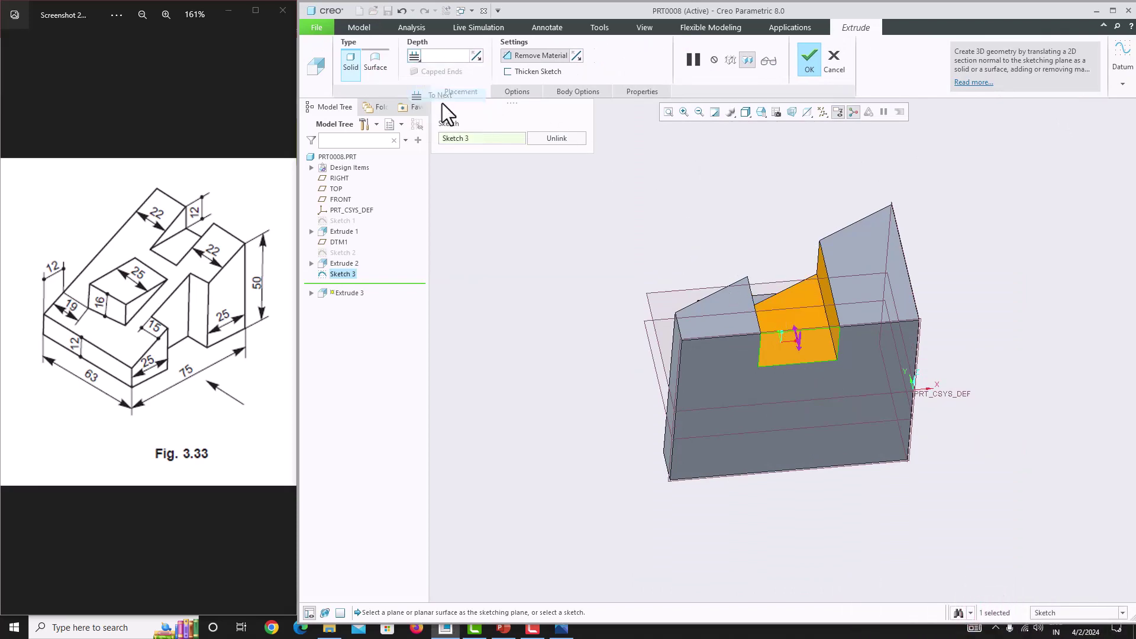
pyautogui.click(809, 57)
pyautogui.moveTo(811, 248); pyautogui.dragTo(819, 332, button='middle')
pyautogui.moveTo(900, 313); pyautogui.dragTo(881, 337, button='middle')
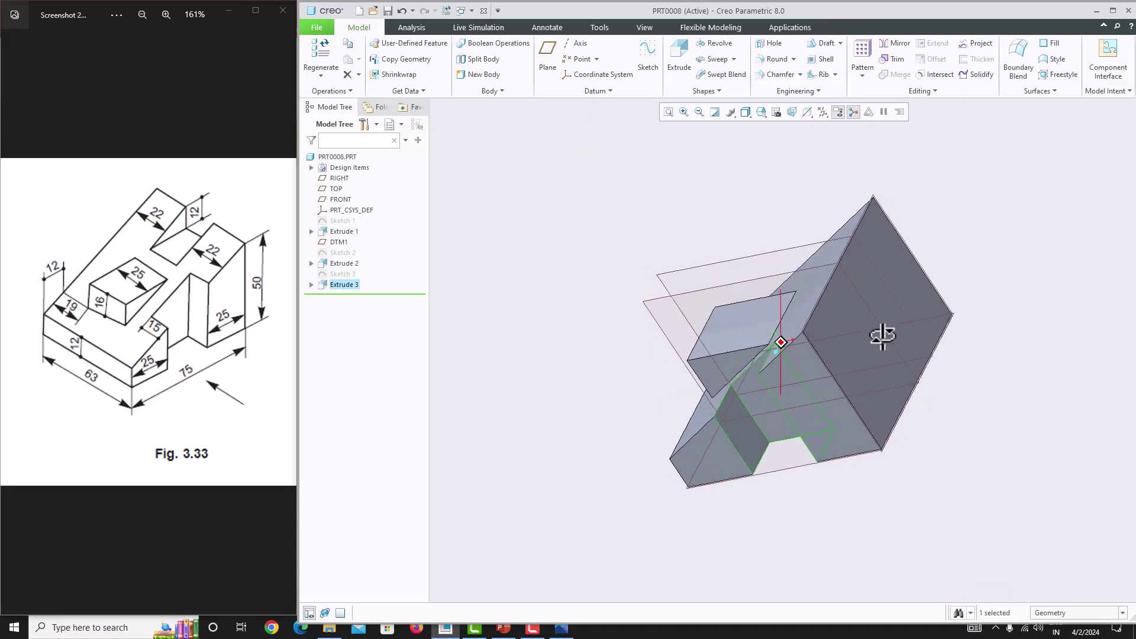
# Step: Start Sketch 4 on the large end face, viewed flat, with FRONT added as a reference
pyautogui.click(884, 253)
pyautogui.click(647, 58)
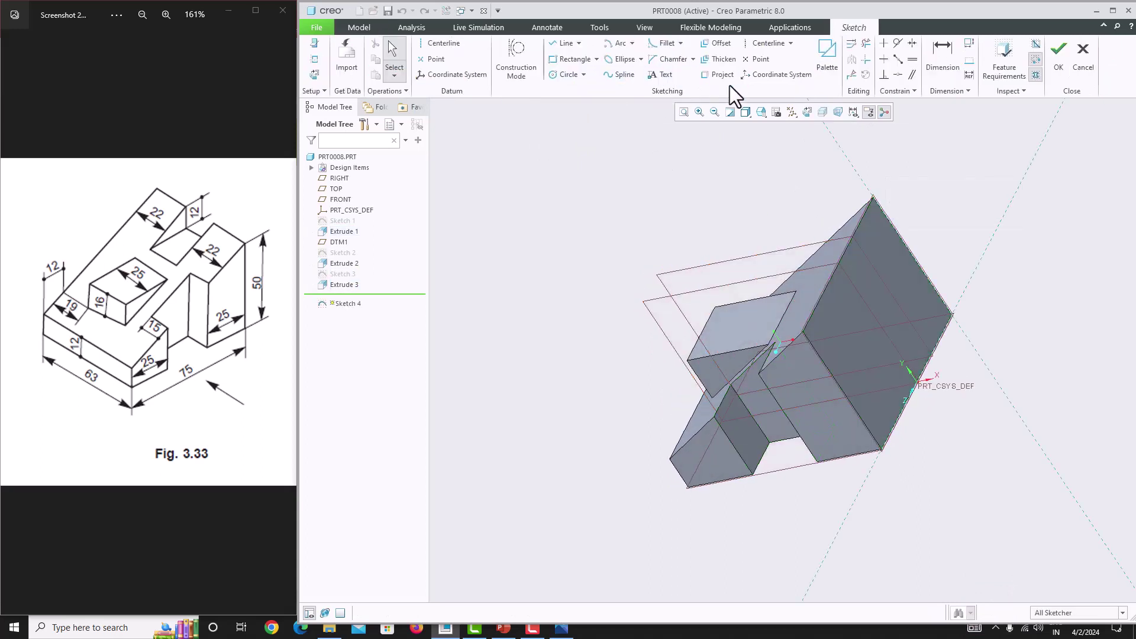
pyautogui.click(810, 111)
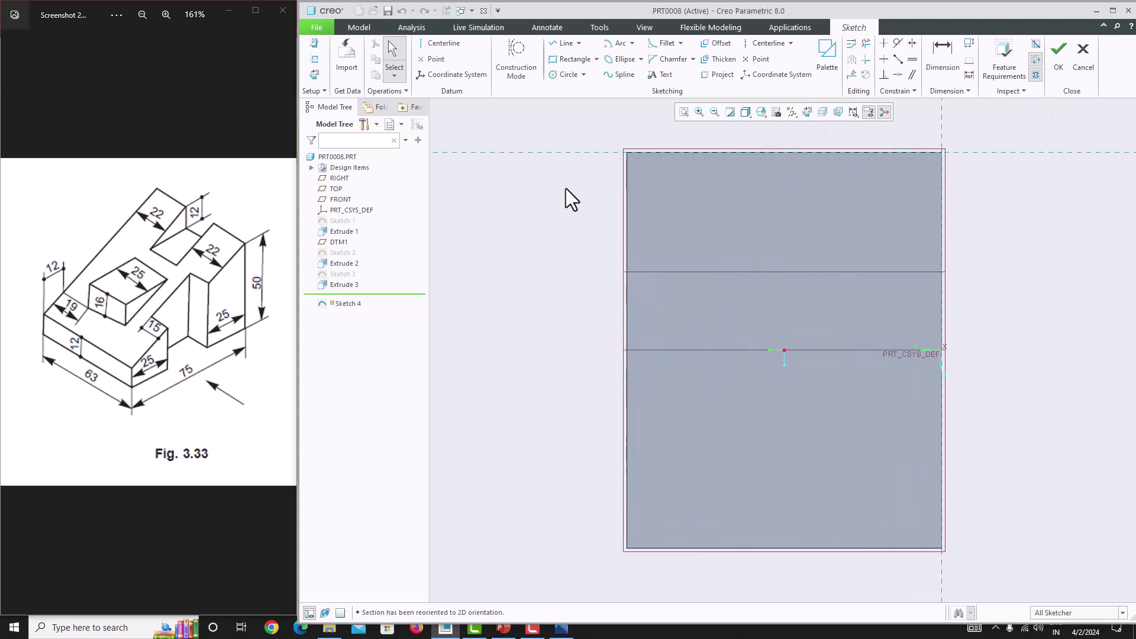
pyautogui.click(318, 59)
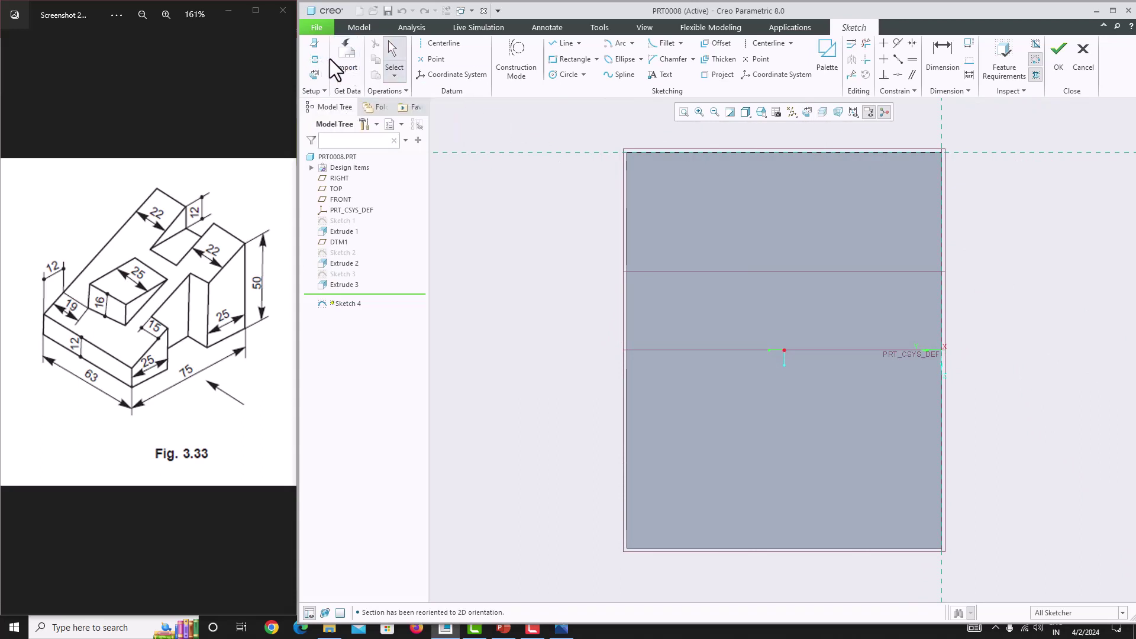
pyautogui.click(723, 350)
pyautogui.click(1112, 186)
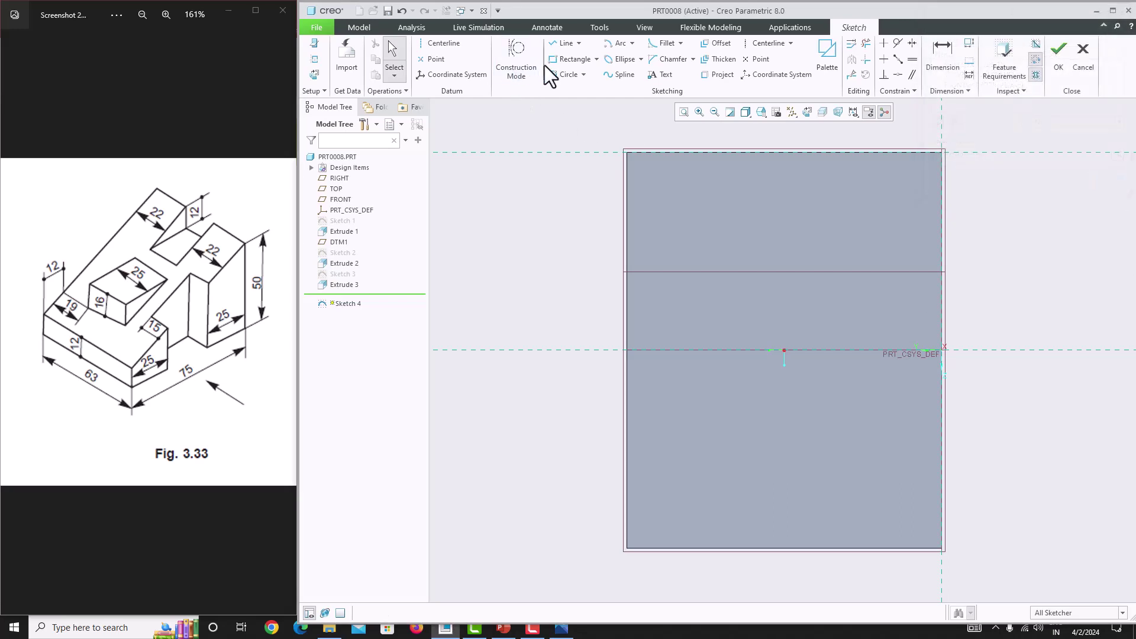
# Step: Draw a rectangle starting on the face's left edge
pyautogui.click(571, 60)
pyautogui.click(627, 306)
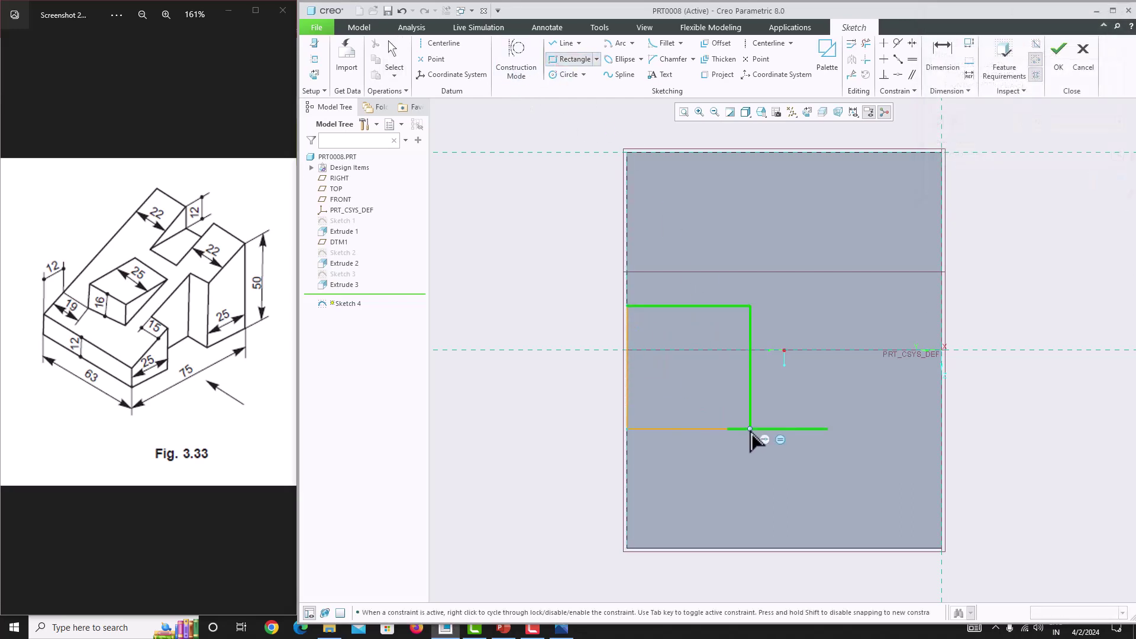
pyautogui.click(707, 407)
pyautogui.middleClick(807, 318)
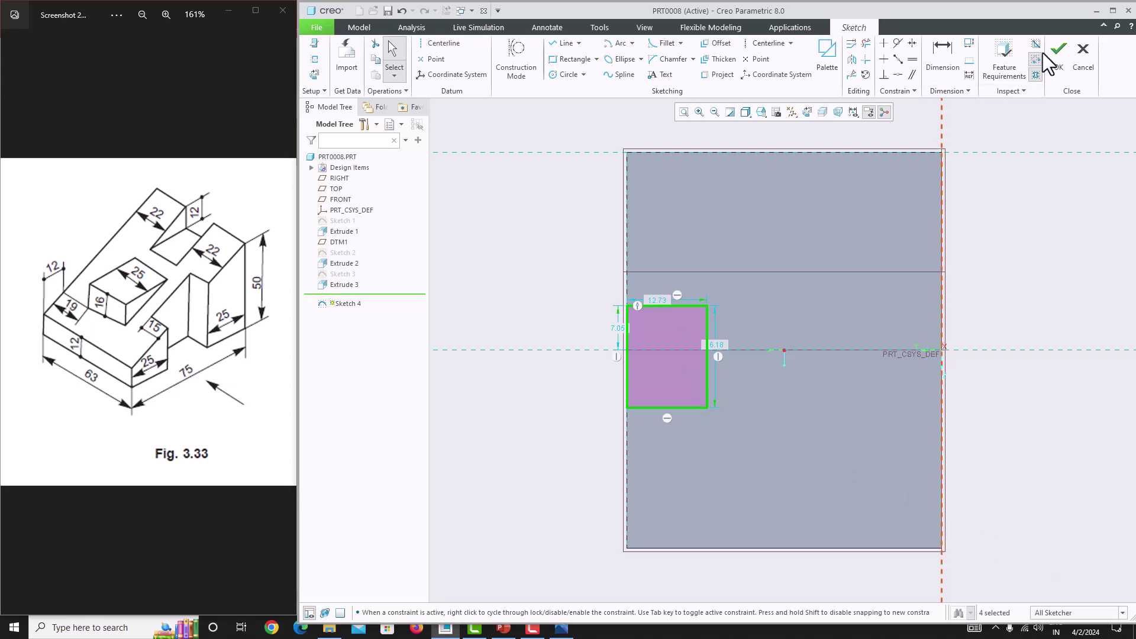
# Step: Dimension the rectangle 22 from the top, 22 from the bottom, and 12 wide
pyautogui.click(942, 56)
pyautogui.click(679, 306)
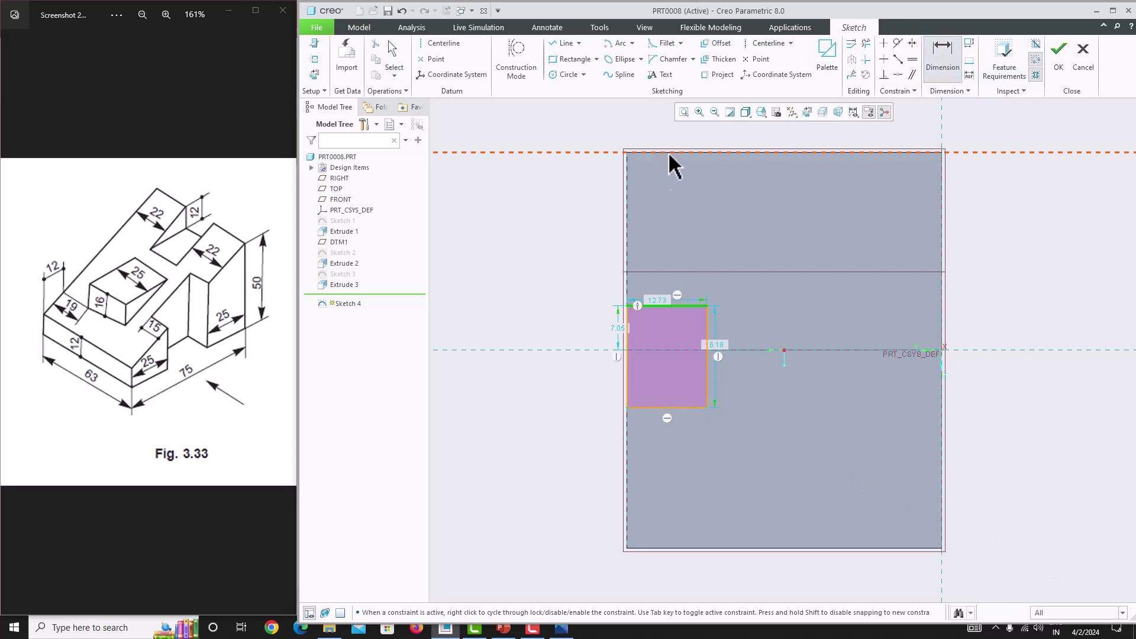
pyautogui.click(669, 153)
pyautogui.middleClick(671, 199)
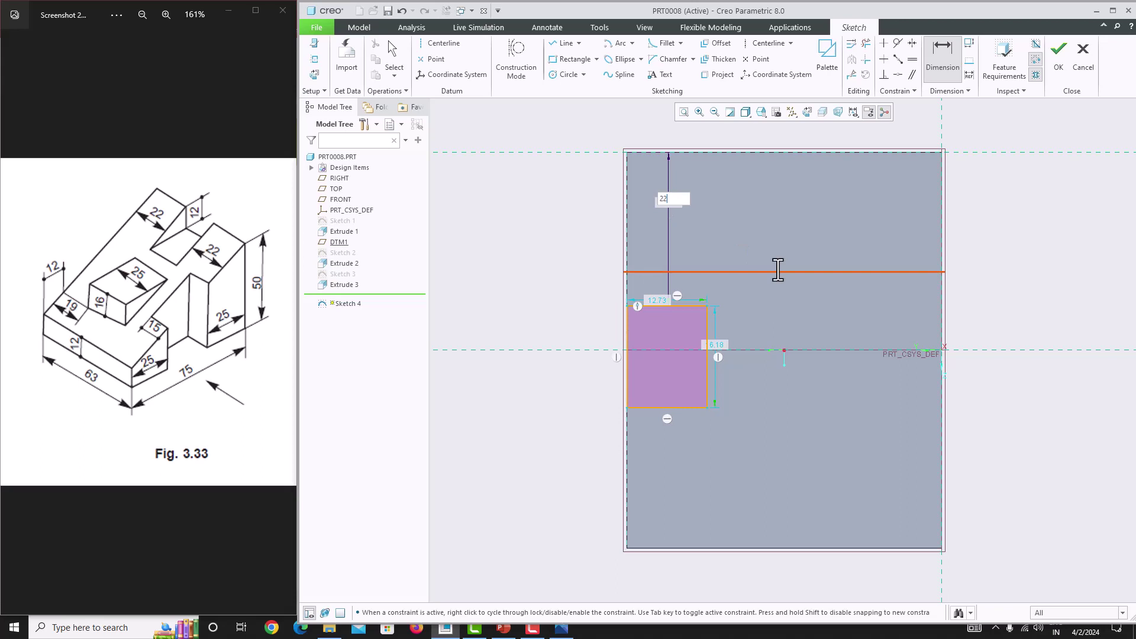
pyautogui.write('22')
pyautogui.press('Return')
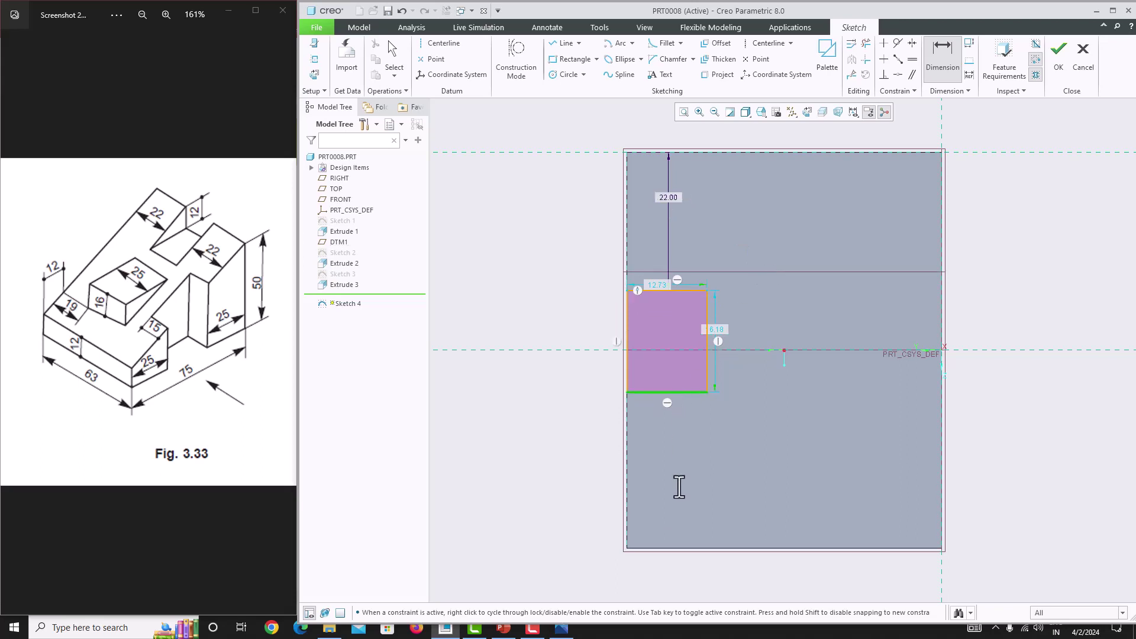
pyautogui.click(680, 519)
pyautogui.middleClick(679, 487)
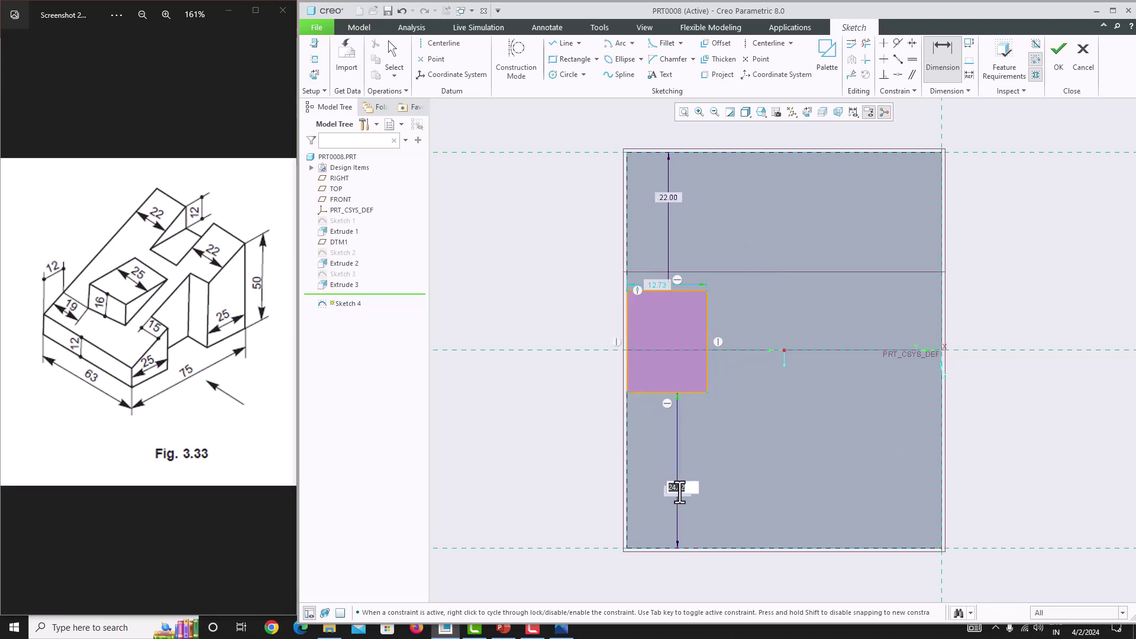
pyautogui.write('22')
pyautogui.press('Return')
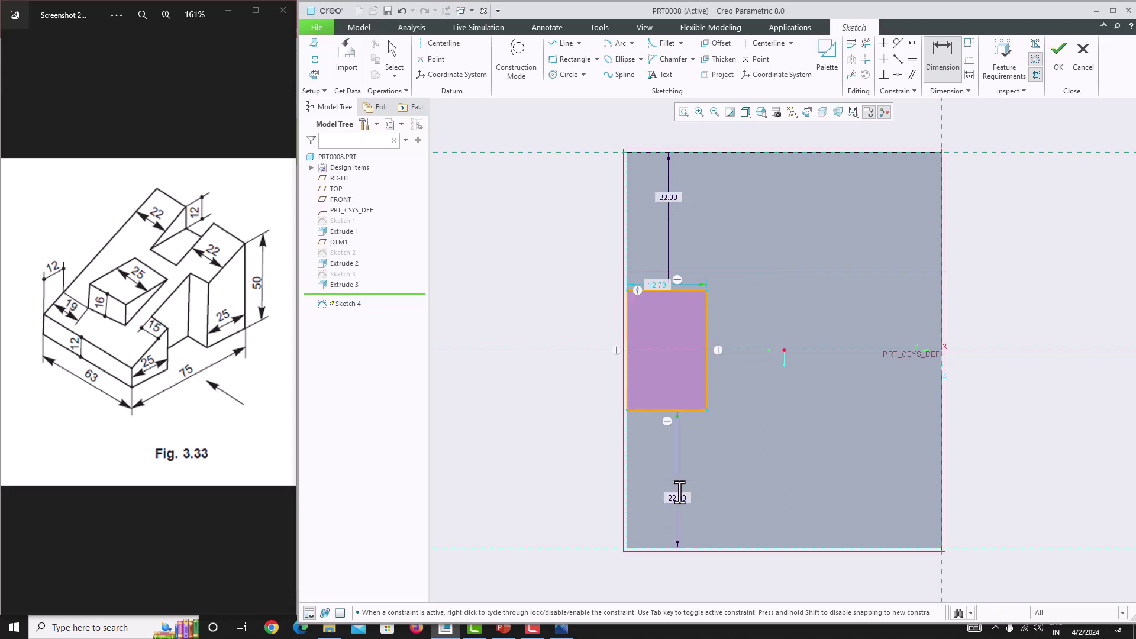
pyautogui.doubleClick(654, 285)
pyautogui.write('12')
pyautogui.press('Return')
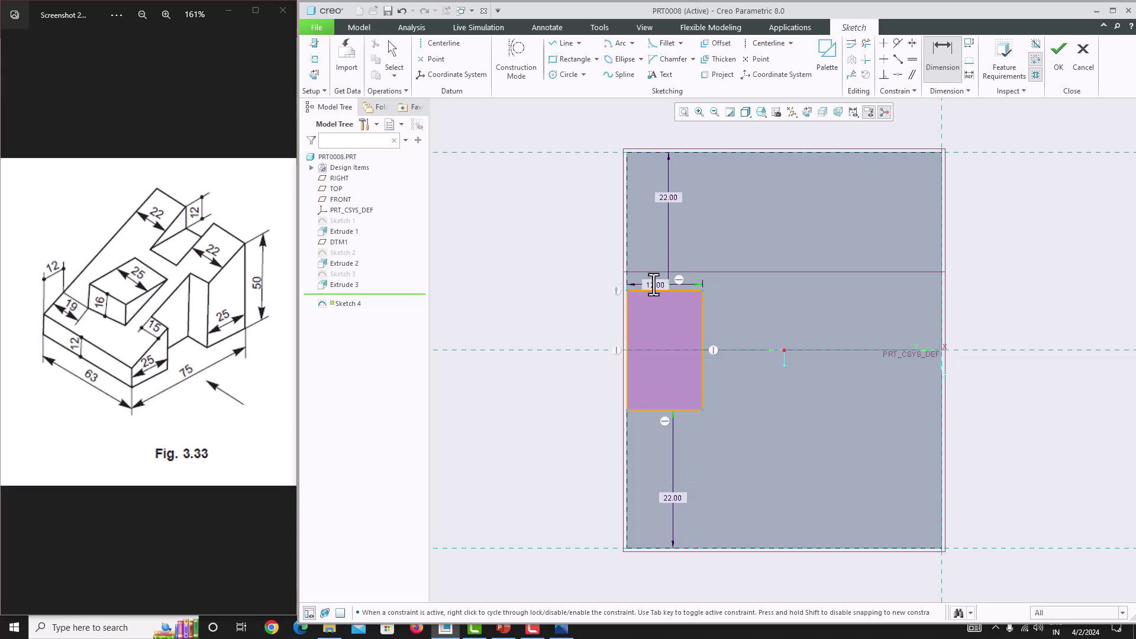
# Step: Finish Sketch 4 and extrude it as a material-removing cut to the next surface
pyautogui.click(1063, 72)
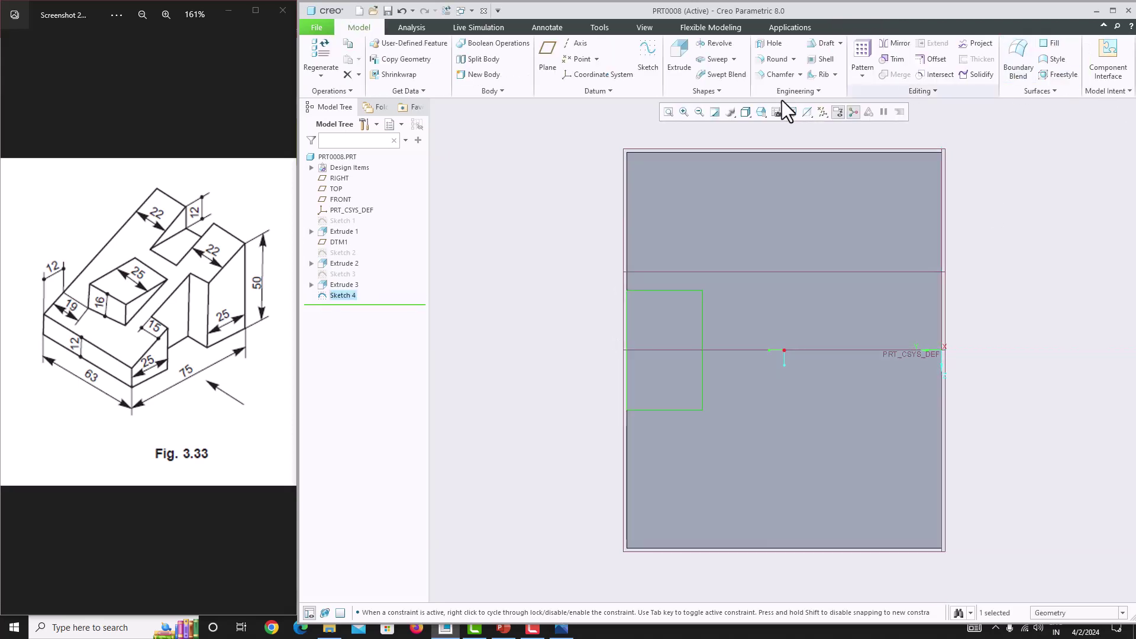
pyautogui.click(674, 52)
pyautogui.moveTo(694, 250)
pyautogui.mouseDown(button='middle')
pyautogui.moveTo(781, 241)
pyautogui.moveTo(895, 287)
pyautogui.mouseUp(button='middle')
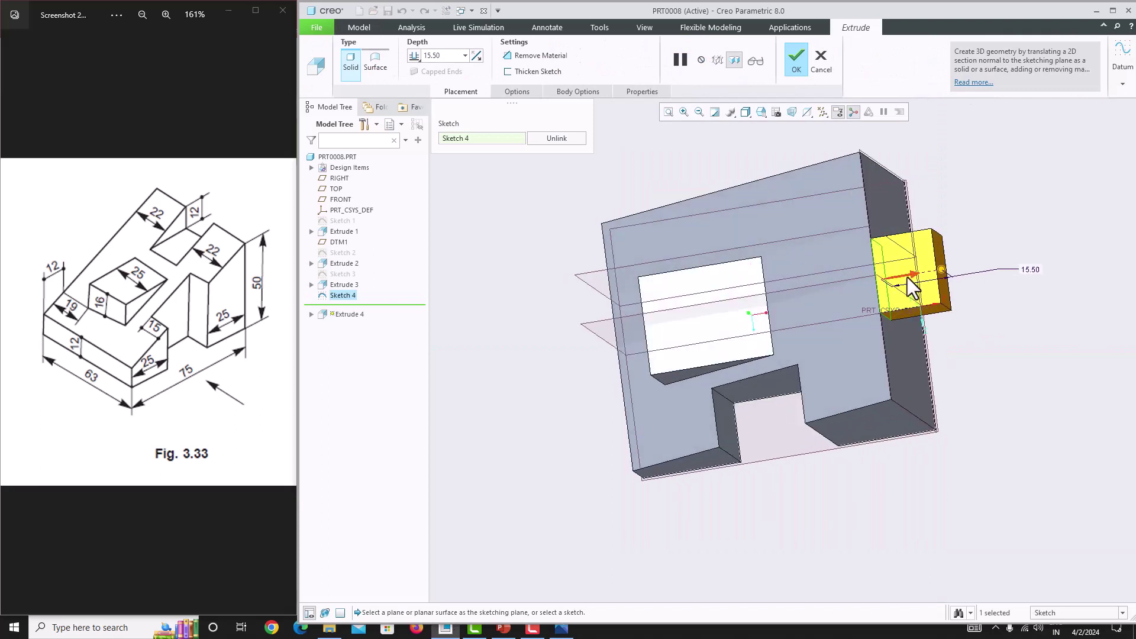
pyautogui.click(526, 53)
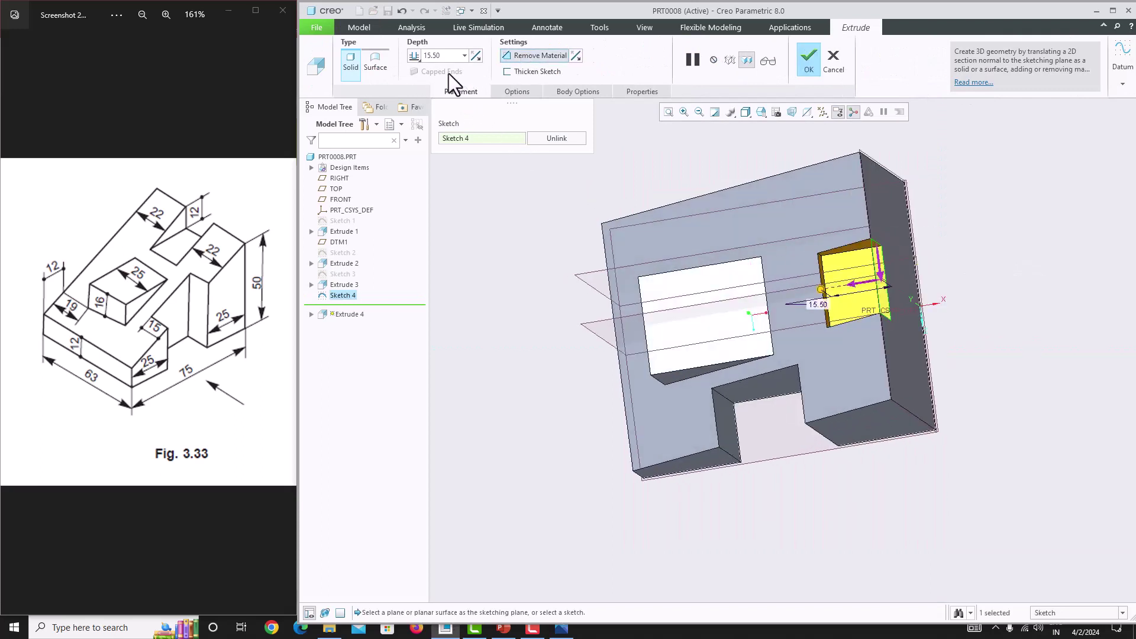
pyautogui.click(417, 56)
pyautogui.click(437, 96)
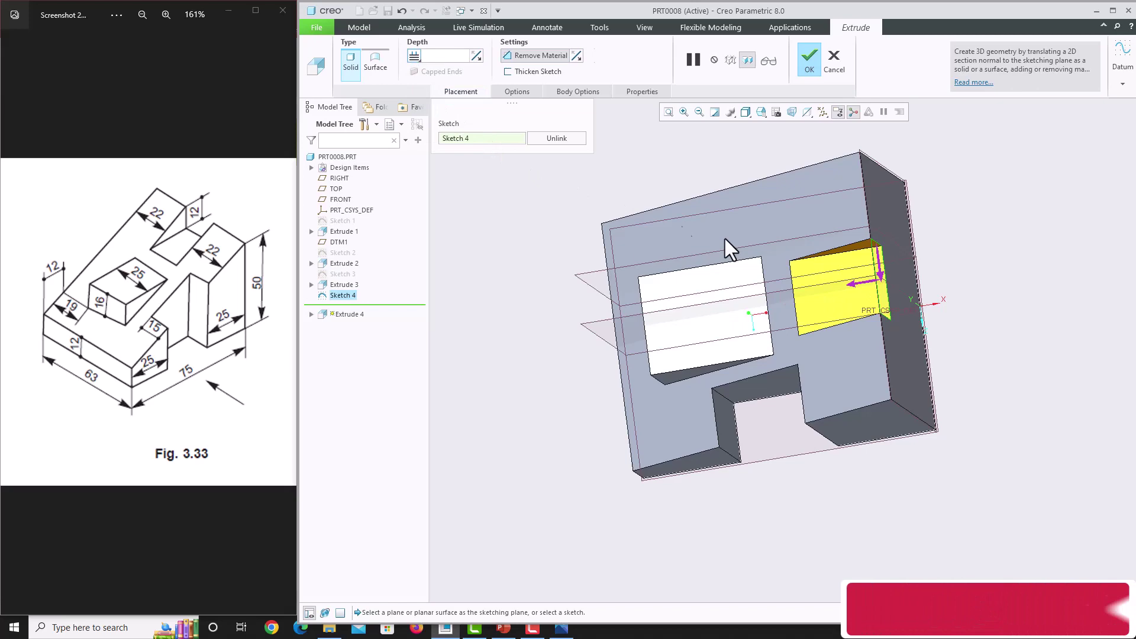
pyautogui.moveTo(728, 246); pyautogui.dragTo(764, 213, button='middle')
pyautogui.middleClick(807, 223)
pyautogui.scroll(-3, 811, 305)
pyautogui.moveTo(807, 294)
pyautogui.mouseDown(button='middle')
pyautogui.moveTo(871, 281)
pyautogui.moveTo(840, 298)
pyautogui.mouseUp(button='middle')
# Step: Show the part shaded with edges in Standard Orientation and hide the datum planes
pyautogui.click(745, 112)
pyautogui.click(754, 140)
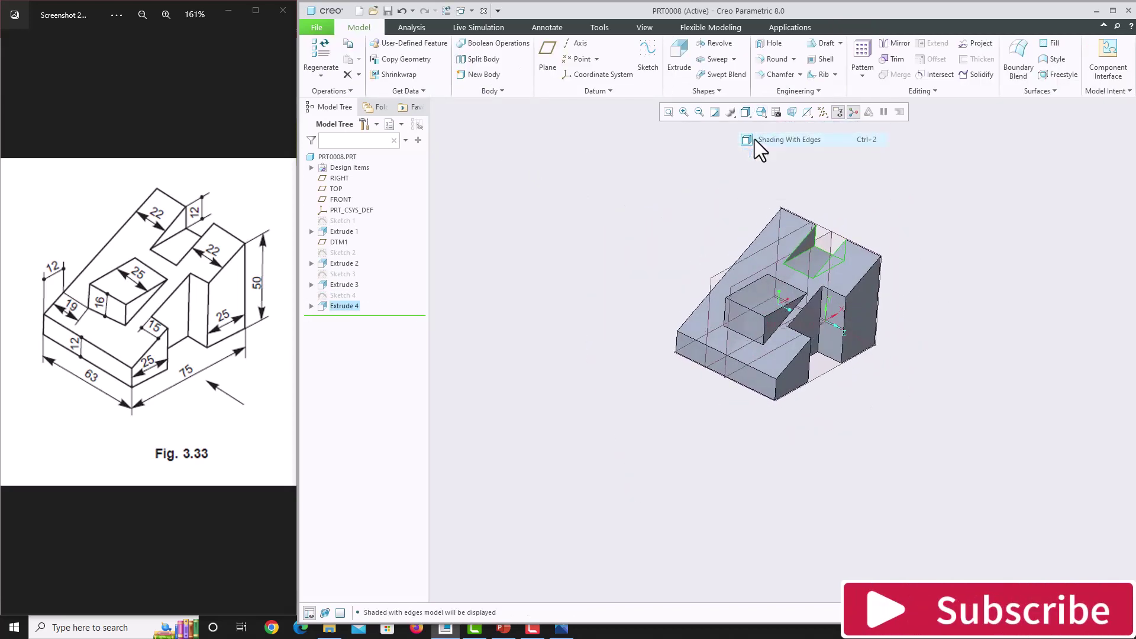
pyautogui.click(762, 112)
pyautogui.click(769, 124)
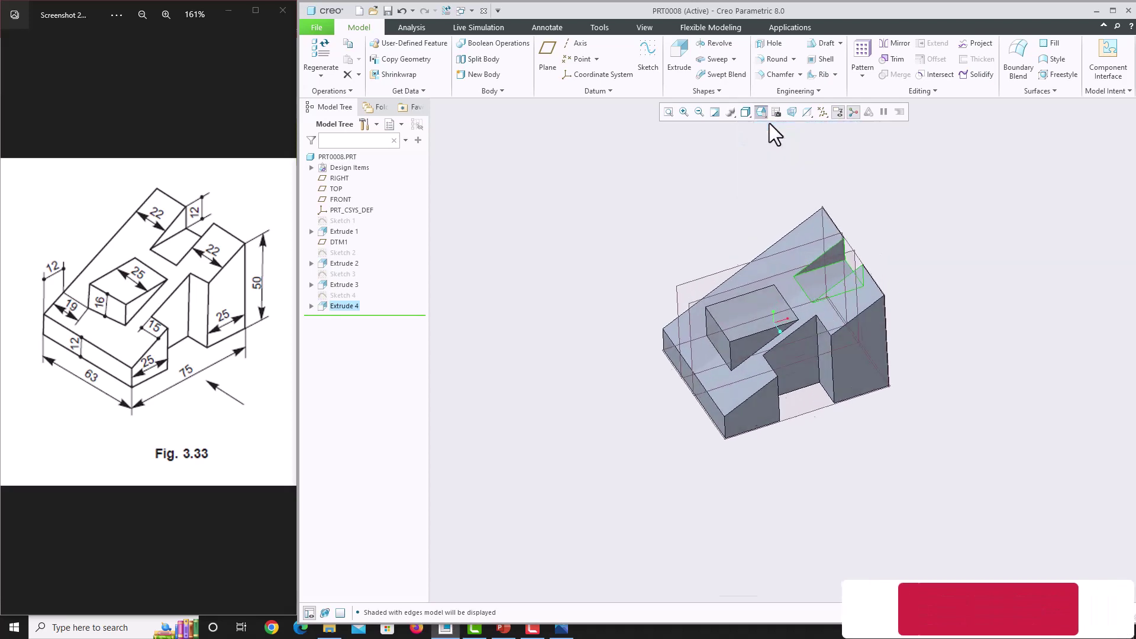
pyautogui.click(821, 113)
pyautogui.click(822, 178)
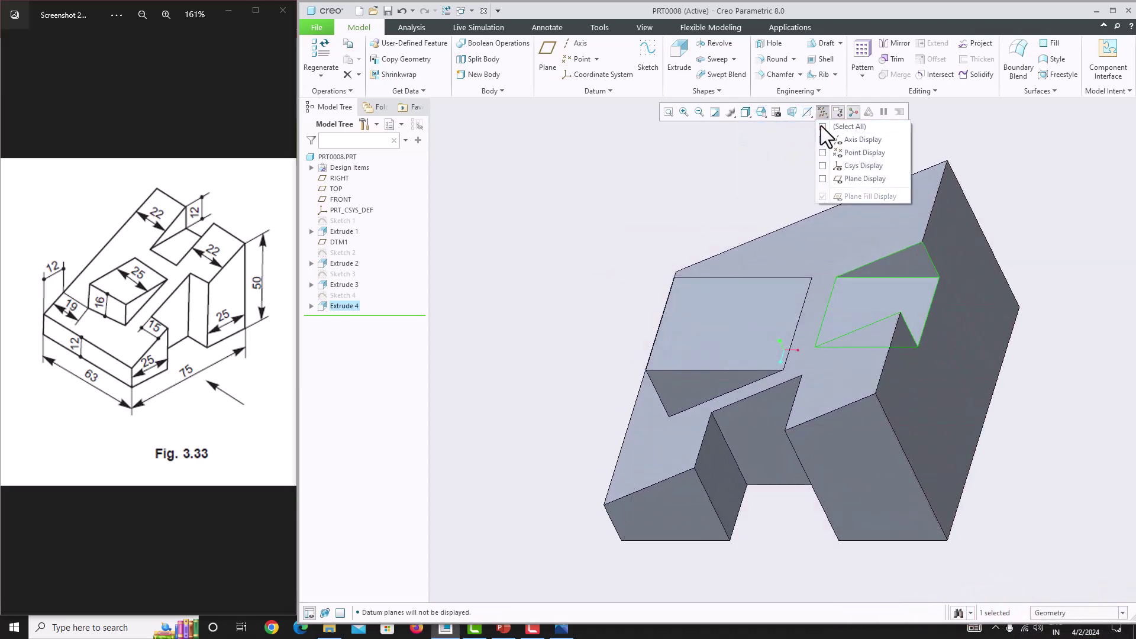
pyautogui.moveTo(719, 212)
pyautogui.mouseDown(button='middle')
pyautogui.moveTo(766, 194)
pyautogui.moveTo(800, 239)
pyautogui.moveTo(751, 258)
pyautogui.moveTo(755, 300)
pyautogui.moveTo(871, 320)
pyautogui.mouseUp(button='middle')
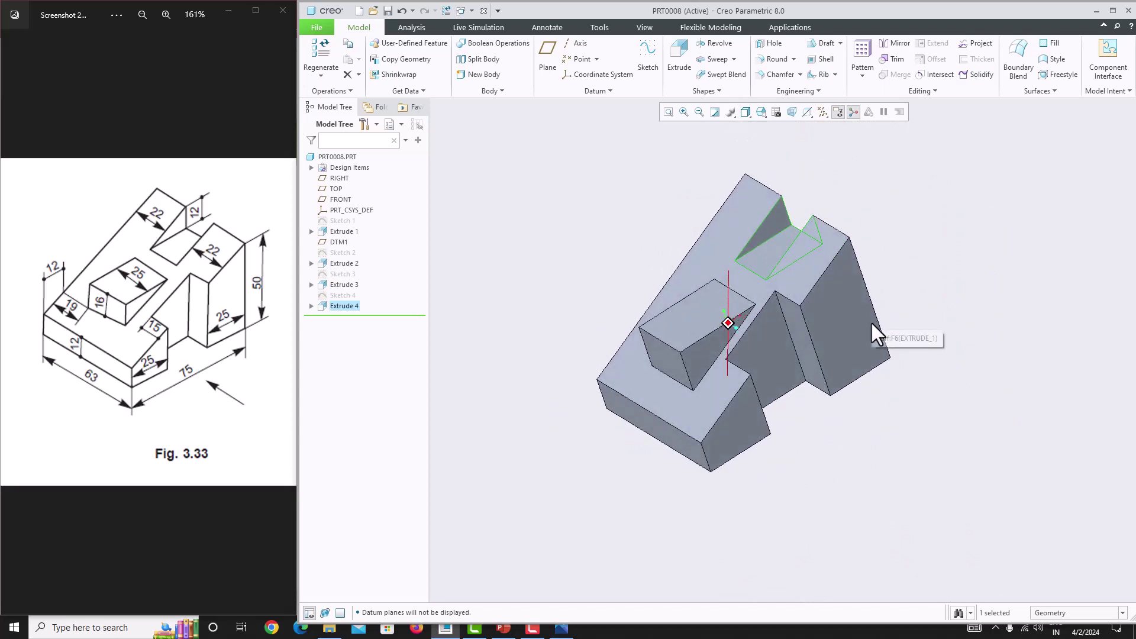
pyautogui.click(947, 290)
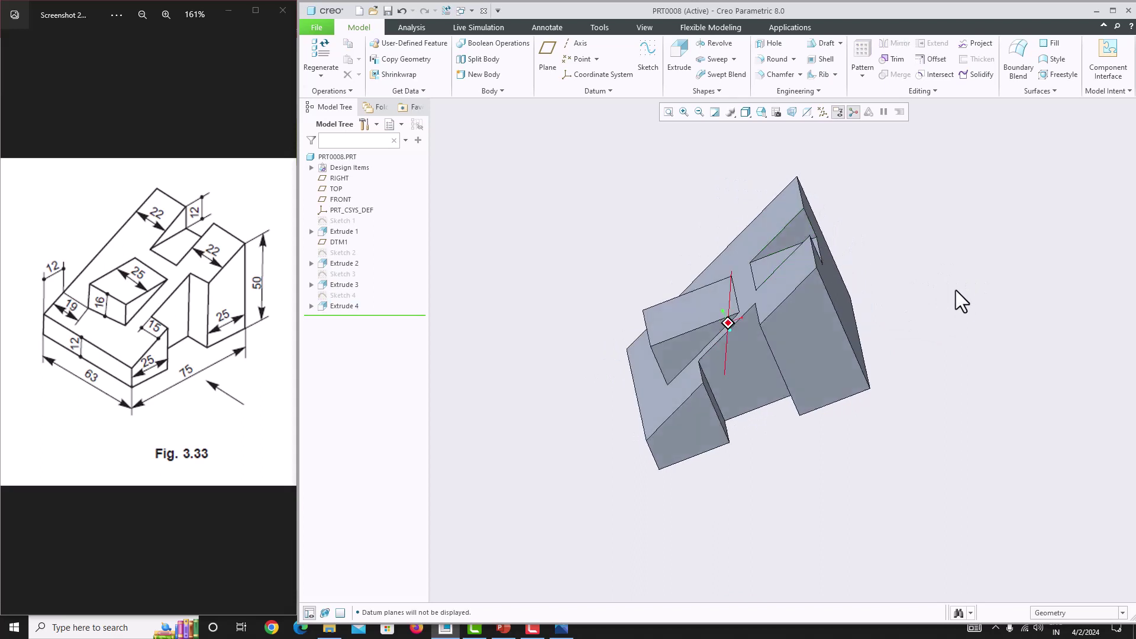